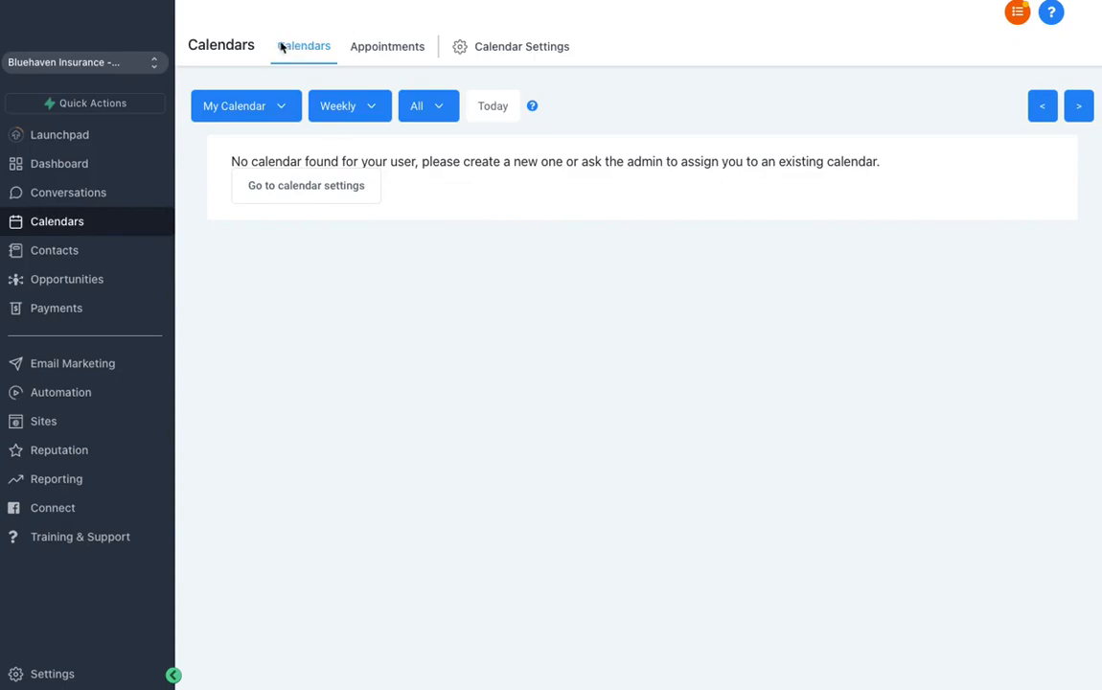
# Step: Review the calendar owner filter, the monthly, weekly and daily view options, and the appointments list
pyautogui.click(282, 112)
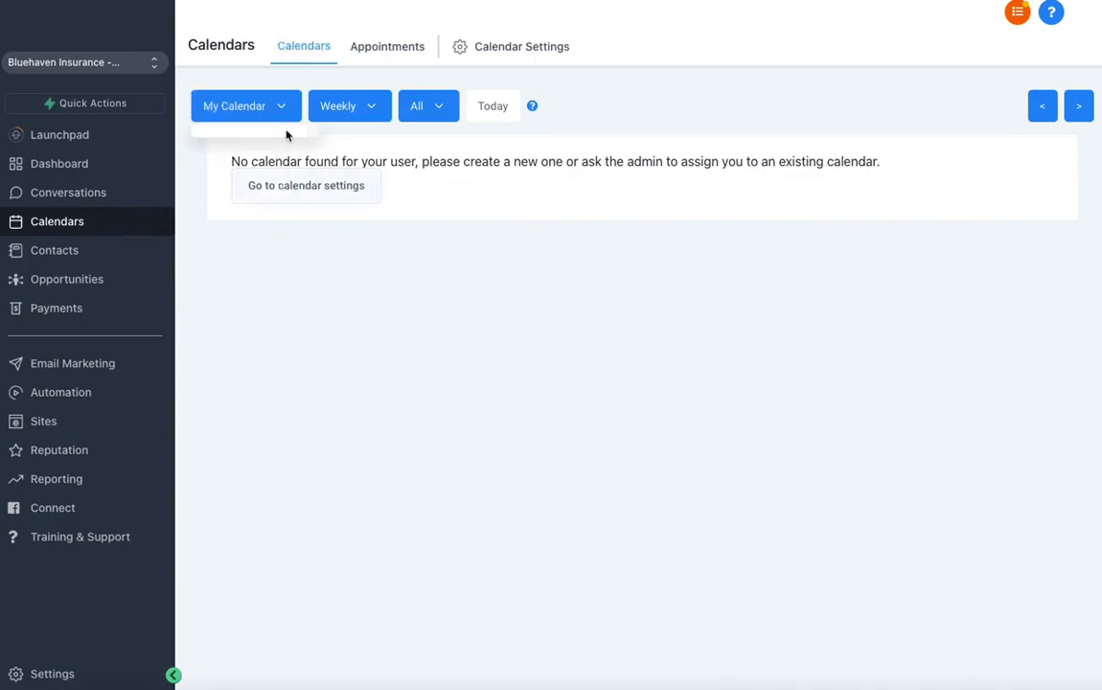
pyautogui.click(379, 108)
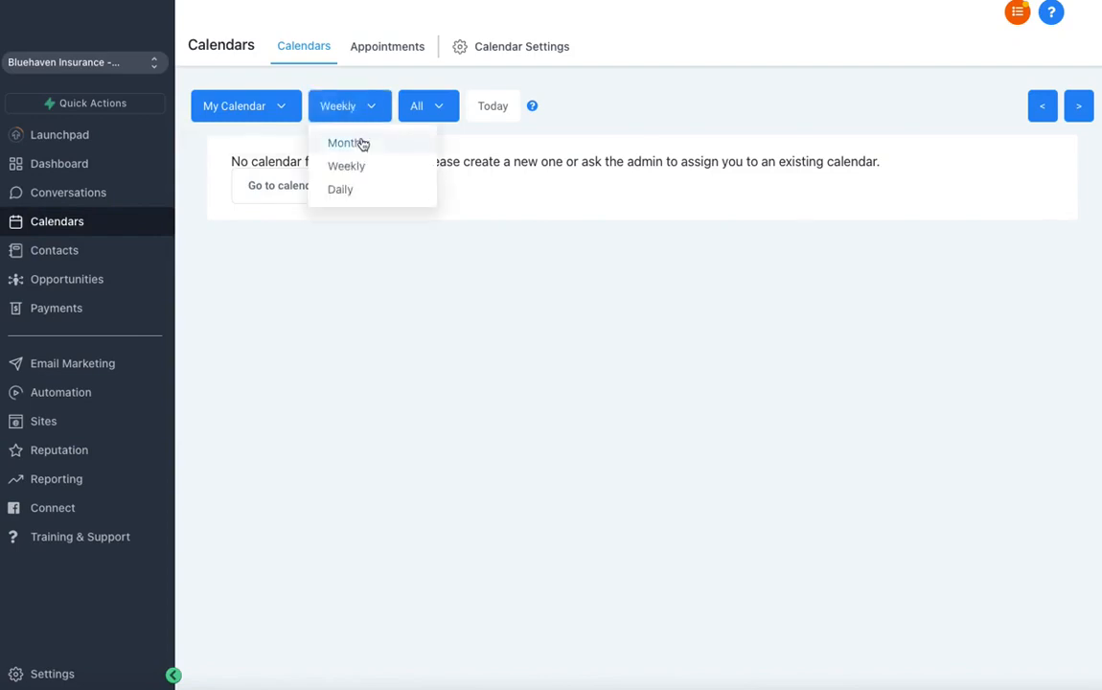
pyautogui.click(372, 146)
pyautogui.click(369, 114)
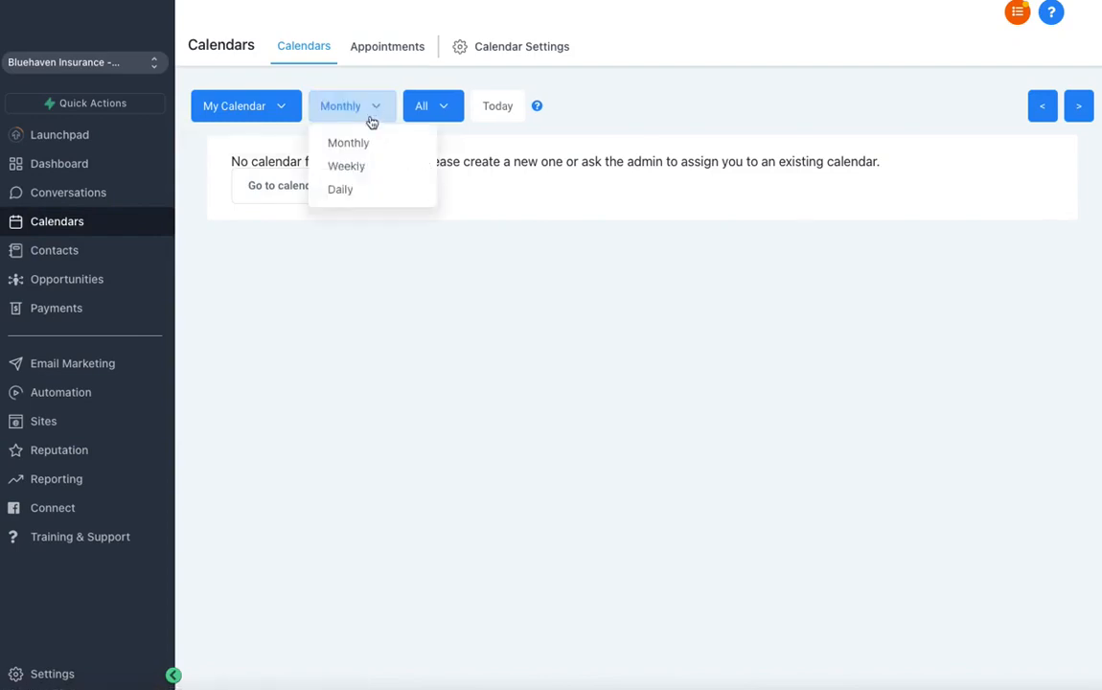
pyautogui.click(355, 189)
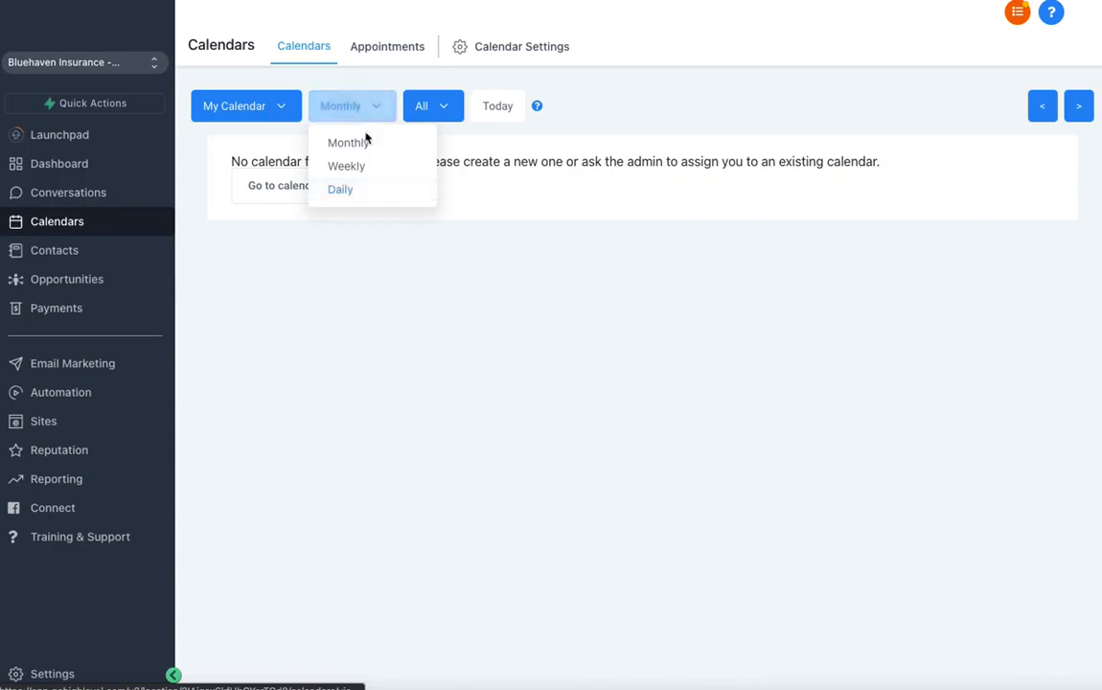
pyautogui.click(387, 49)
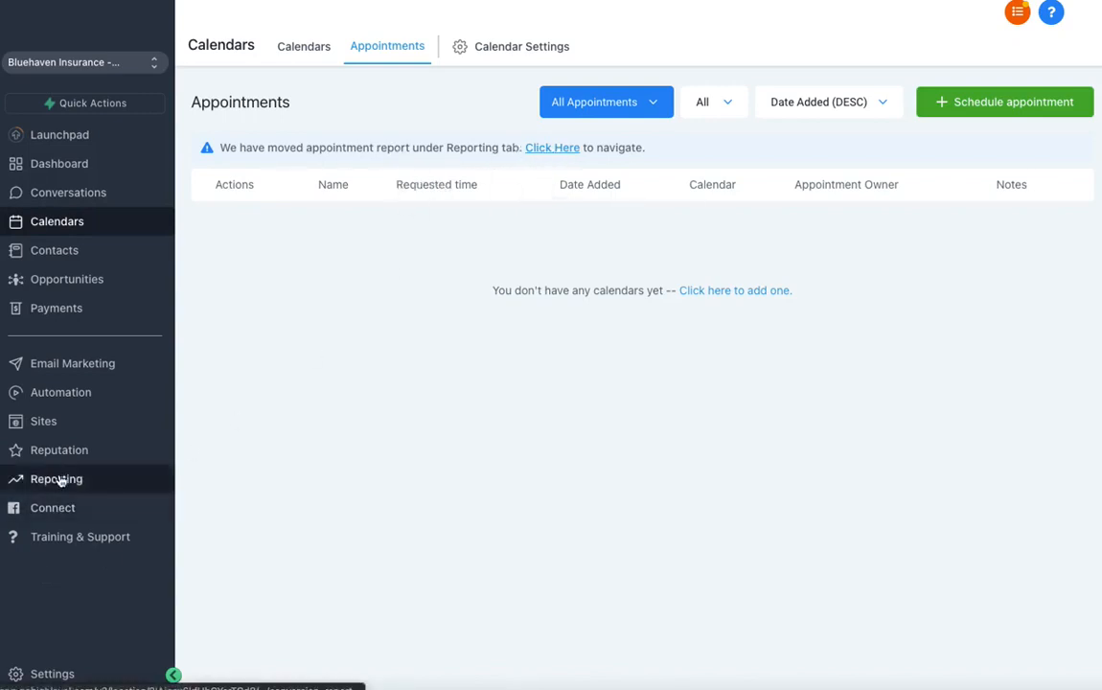
# Step: Open the calendar settings and review the start day and widget language choices in Calendar Preferences, closing them without saving
pyautogui.click(486, 51)
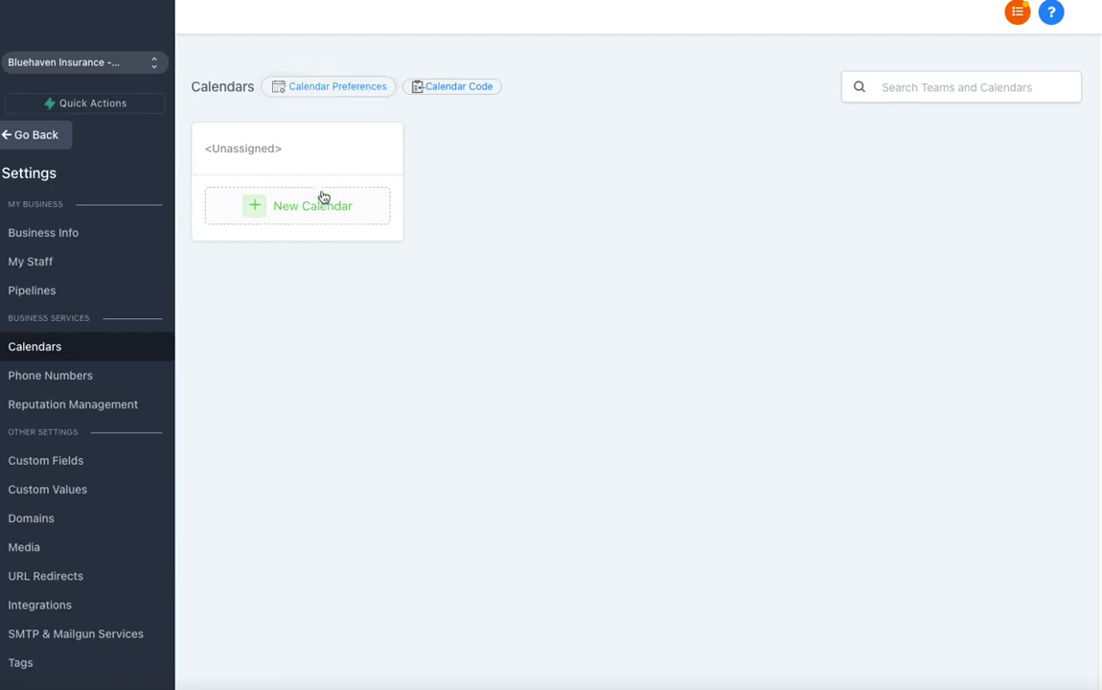
pyautogui.click(324, 92)
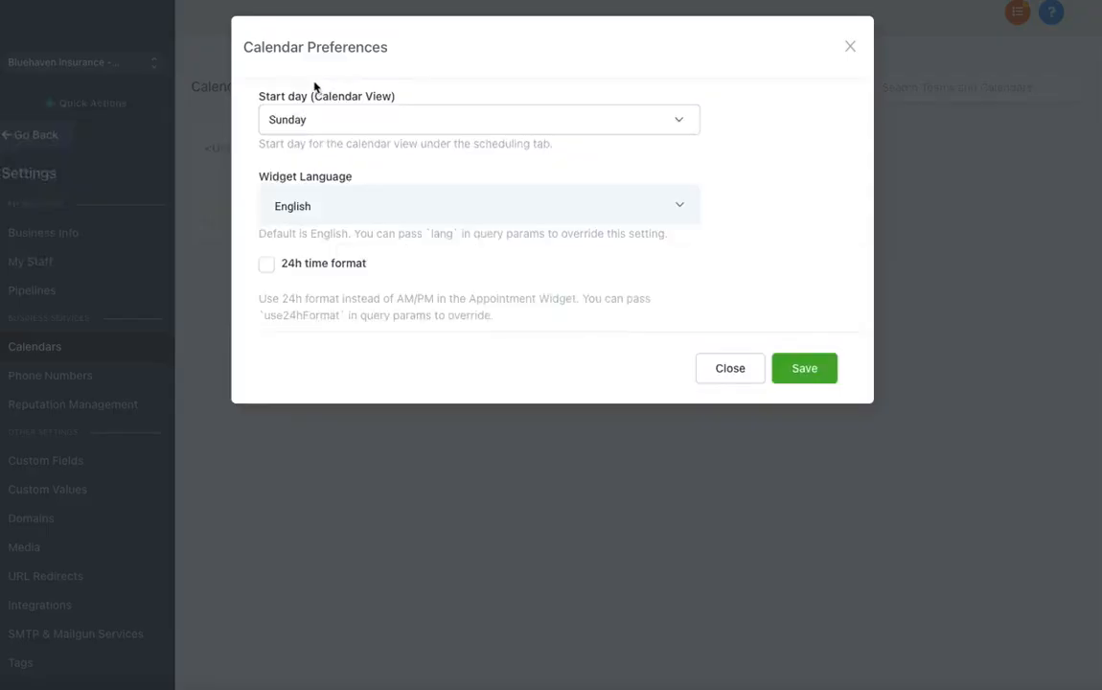
pyautogui.click(322, 118)
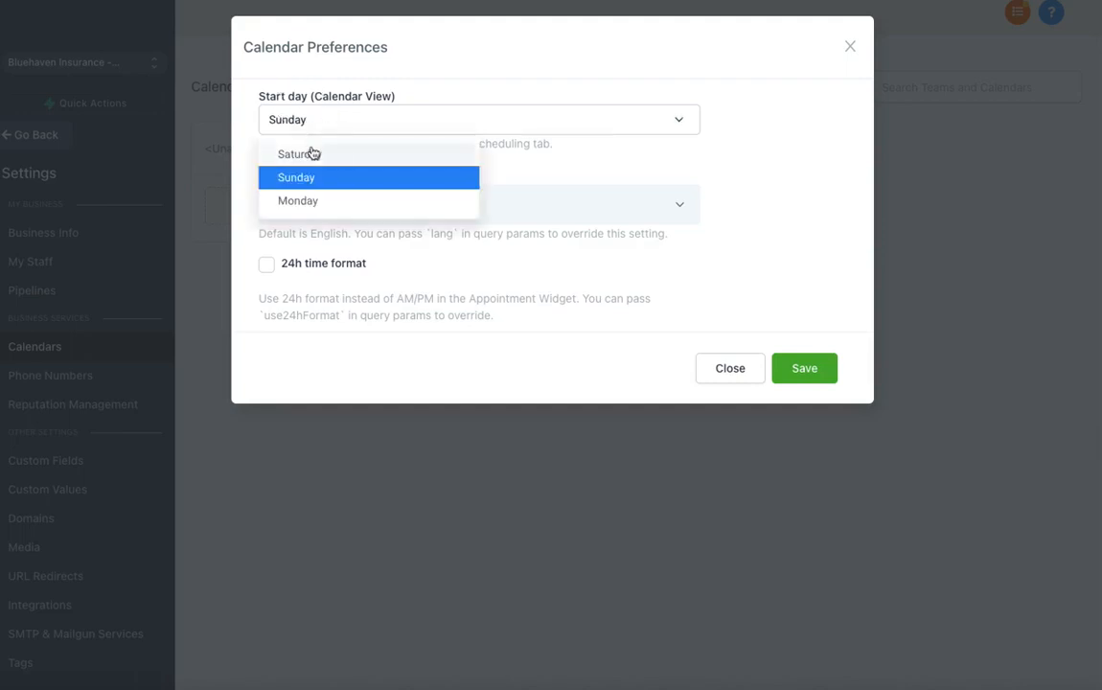
pyautogui.click(558, 163)
pyautogui.click(367, 204)
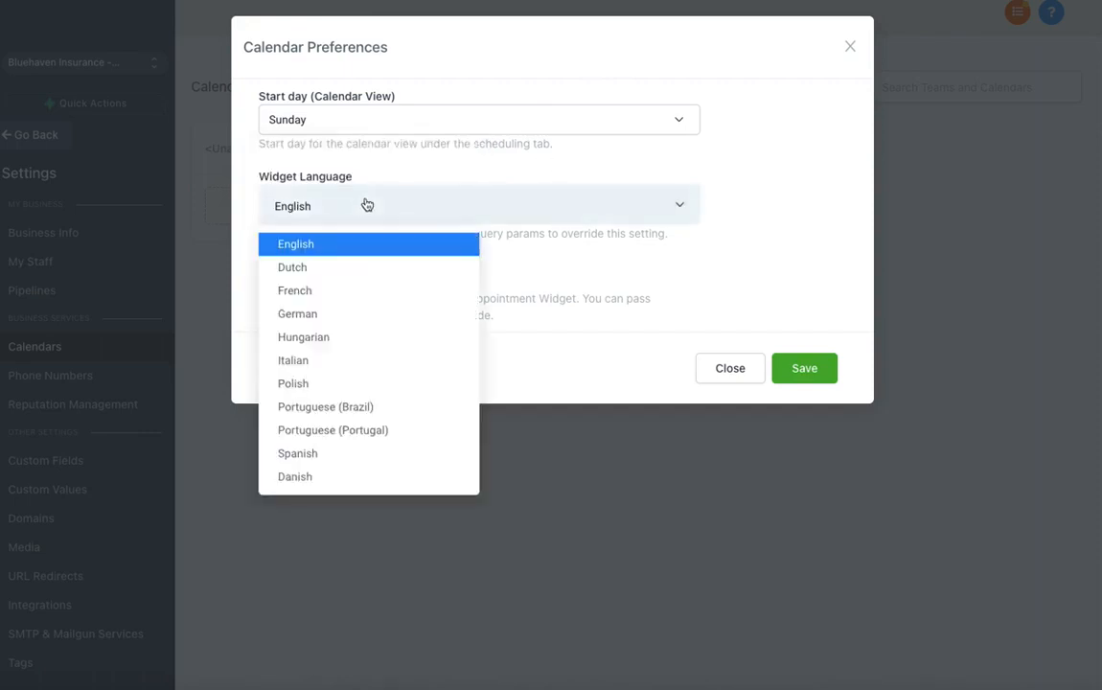
pyautogui.click(417, 174)
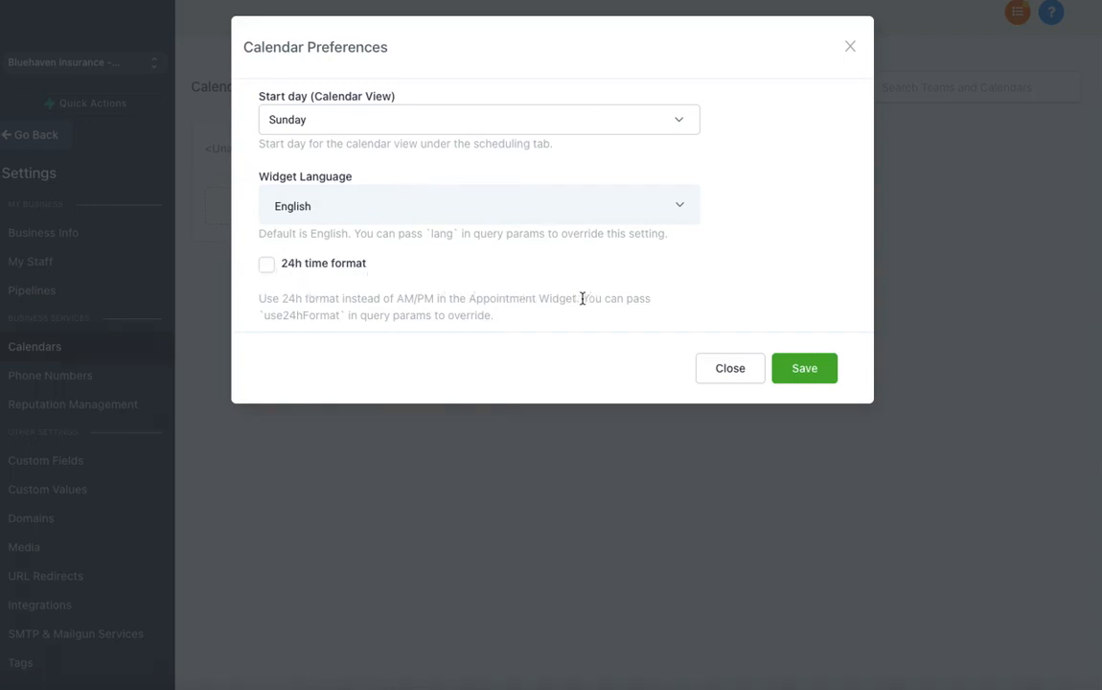
pyautogui.click(736, 368)
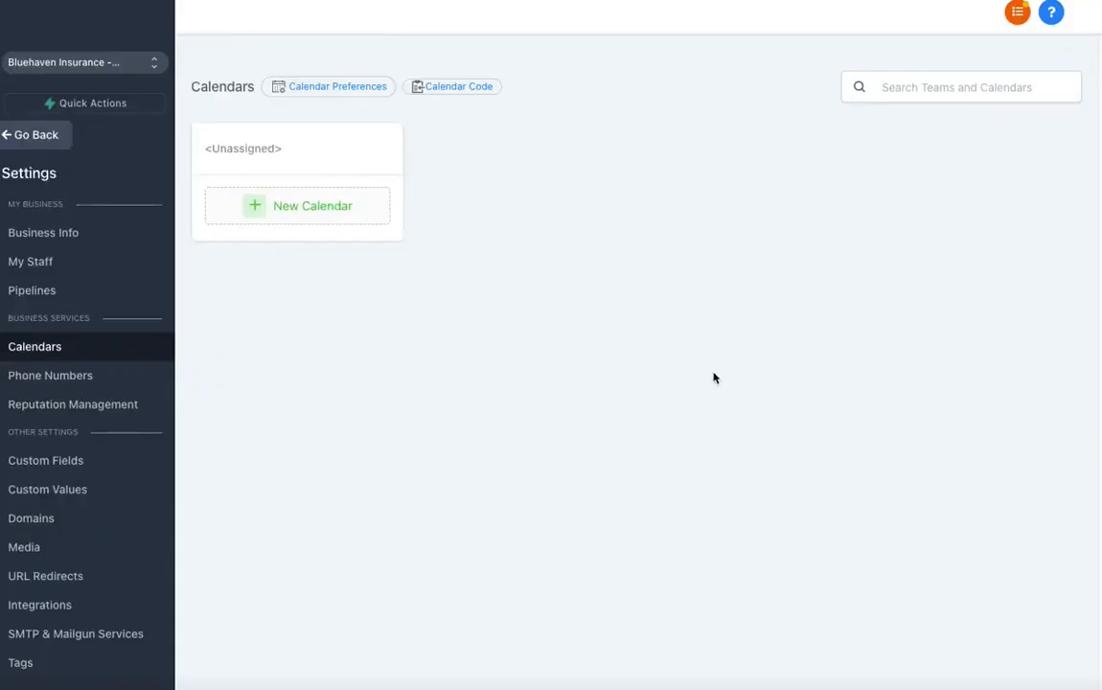
# Step: Start a new calendar named "Appointment Calendar" with the description "My appointments with prospects"
pyautogui.click(305, 208)
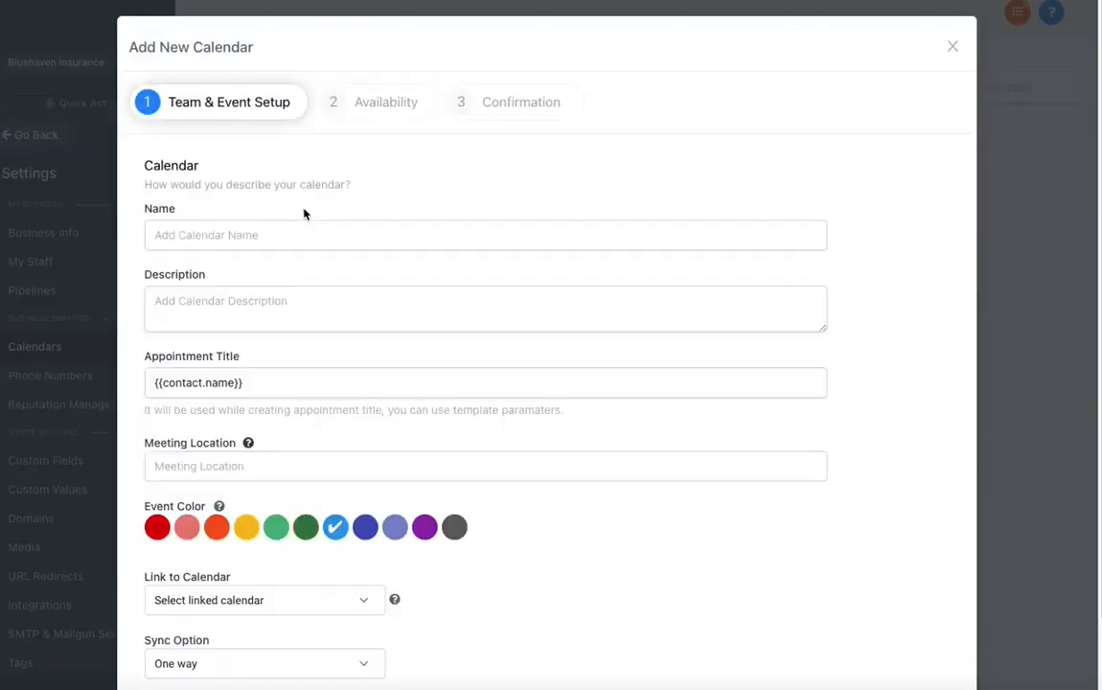
pyautogui.click(246, 234)
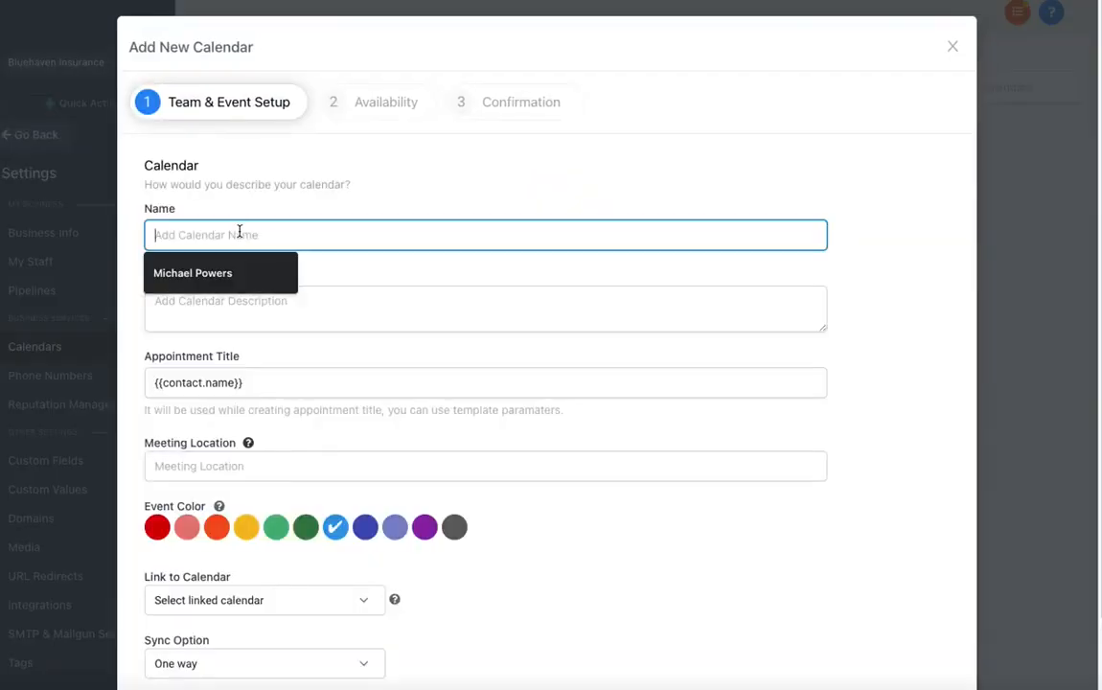
pyautogui.write('Appointme')
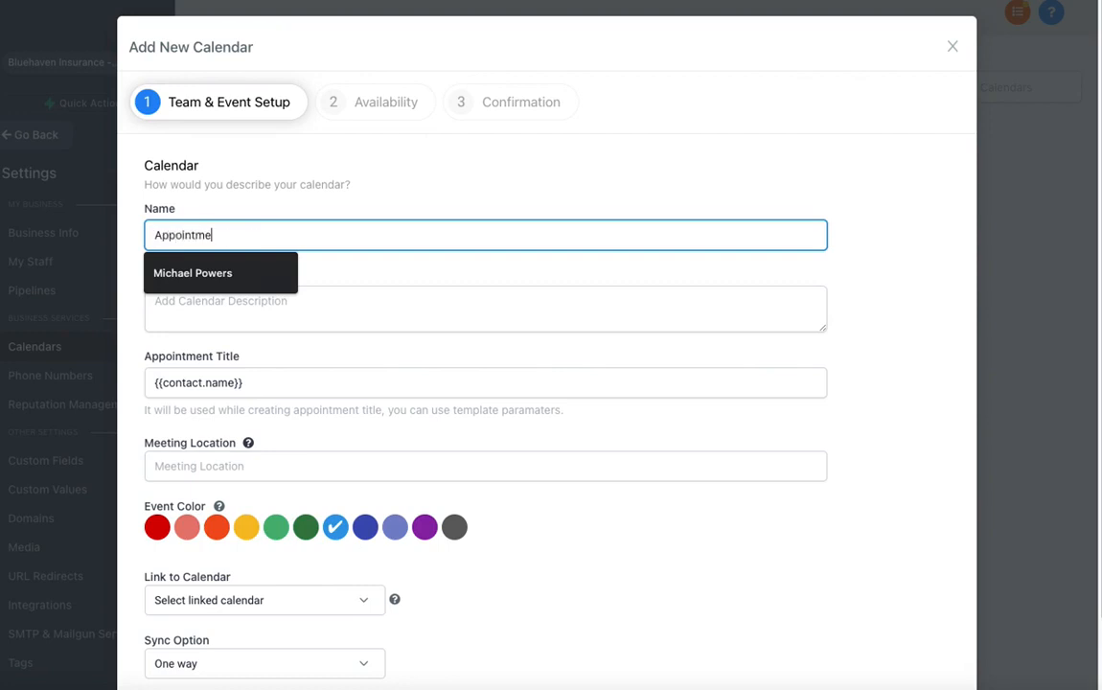
pyautogui.write('nt Caledn')
pyautogui.write('nda')
pyautogui.click(211, 315)
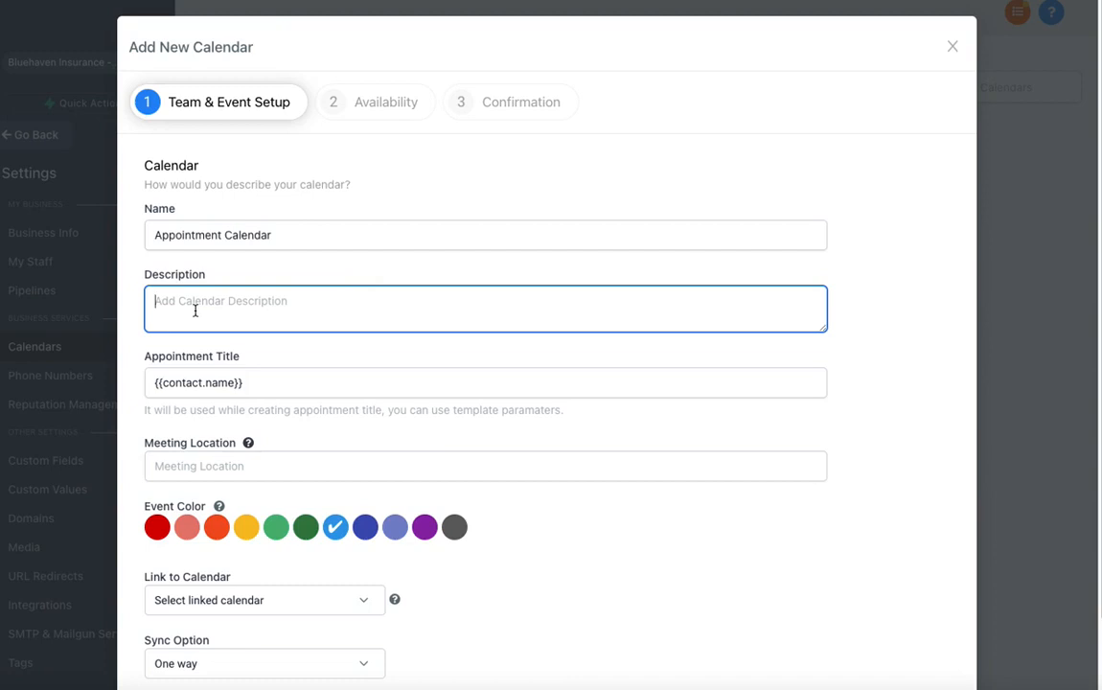
pyautogui.write('My appointments with prospects')
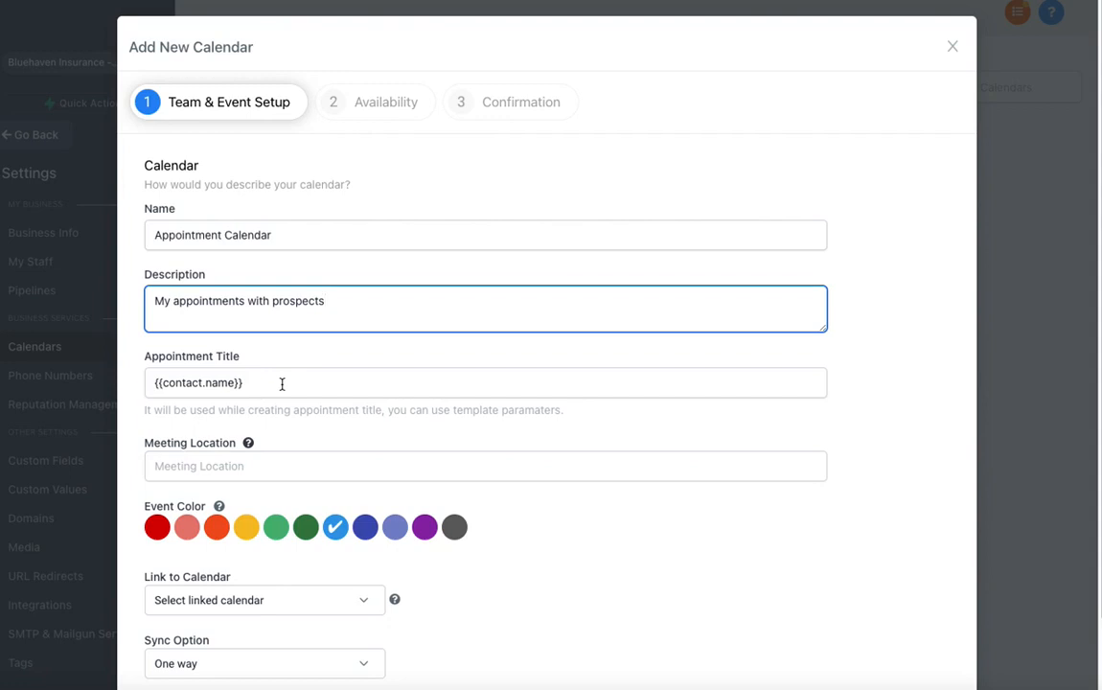
# Step: Check the linked calendar and sync choices, keep the sync option at One way, and save to continue to Availability
pyautogui.scroll(-2, 282, 383)
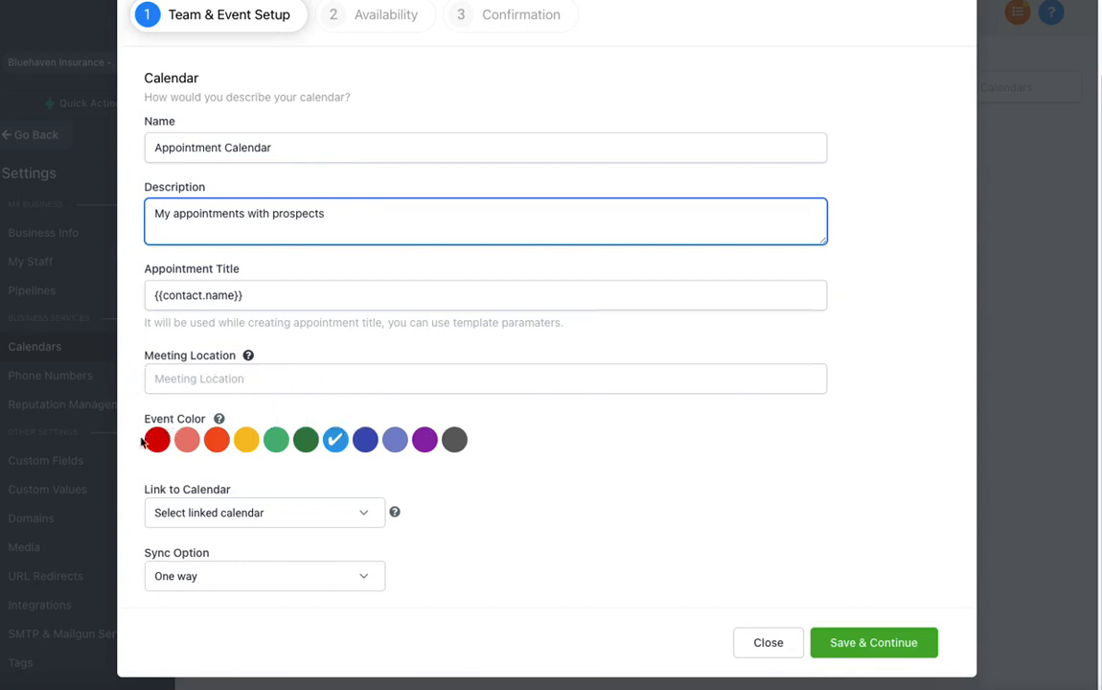
pyautogui.click(212, 516)
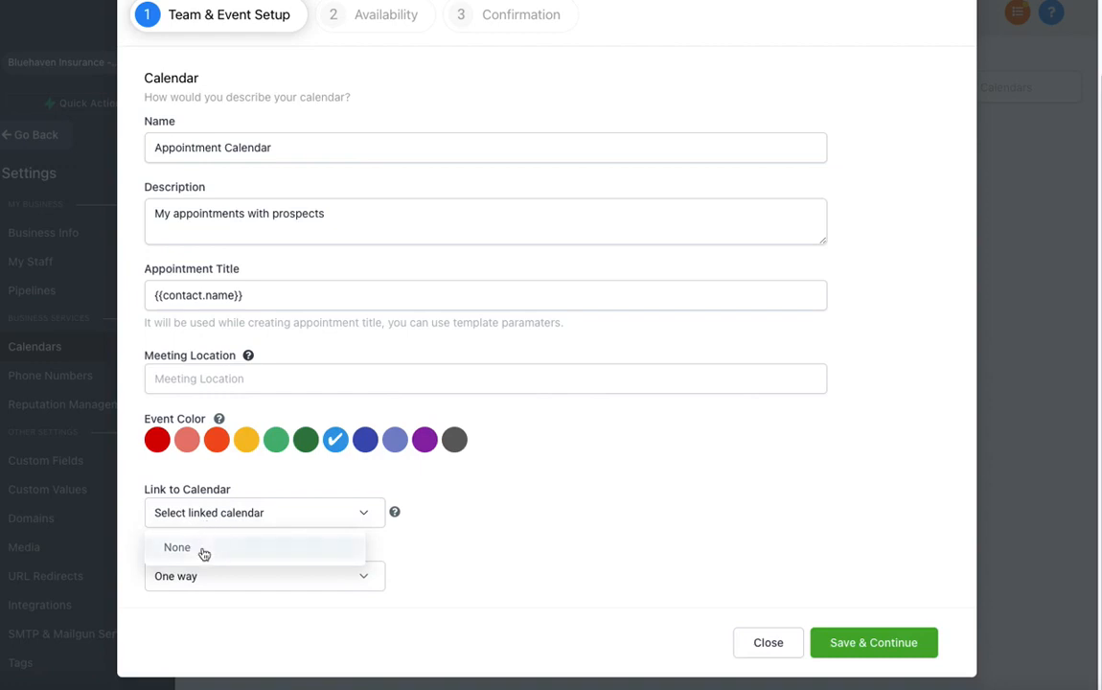
pyautogui.click(247, 490)
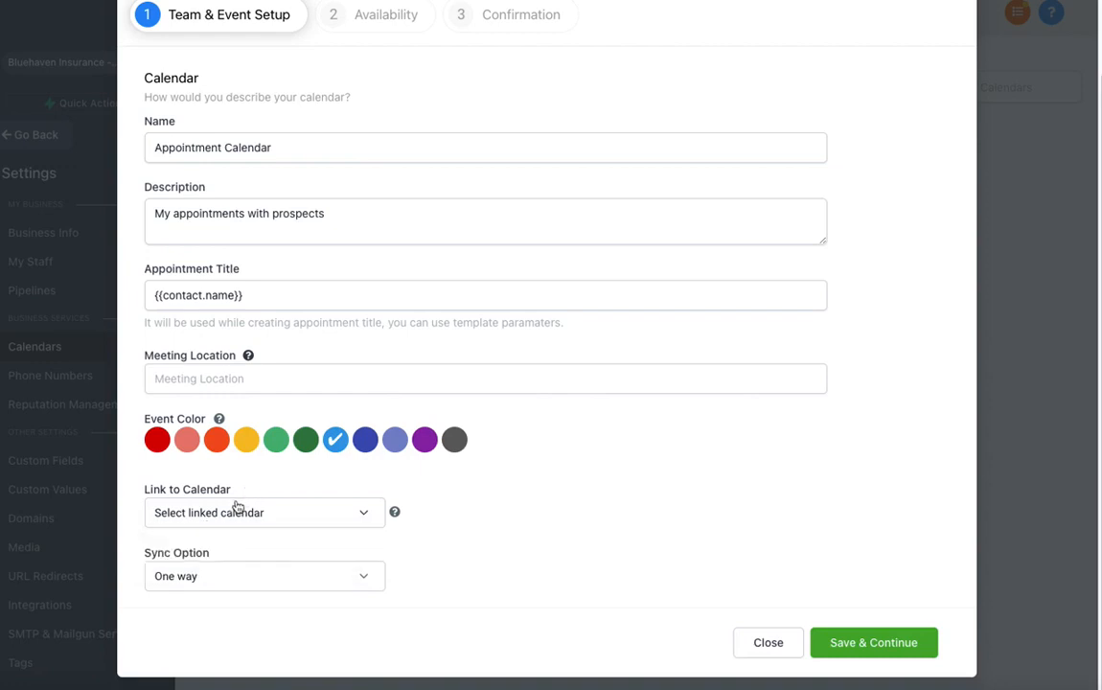
pyautogui.click(238, 515)
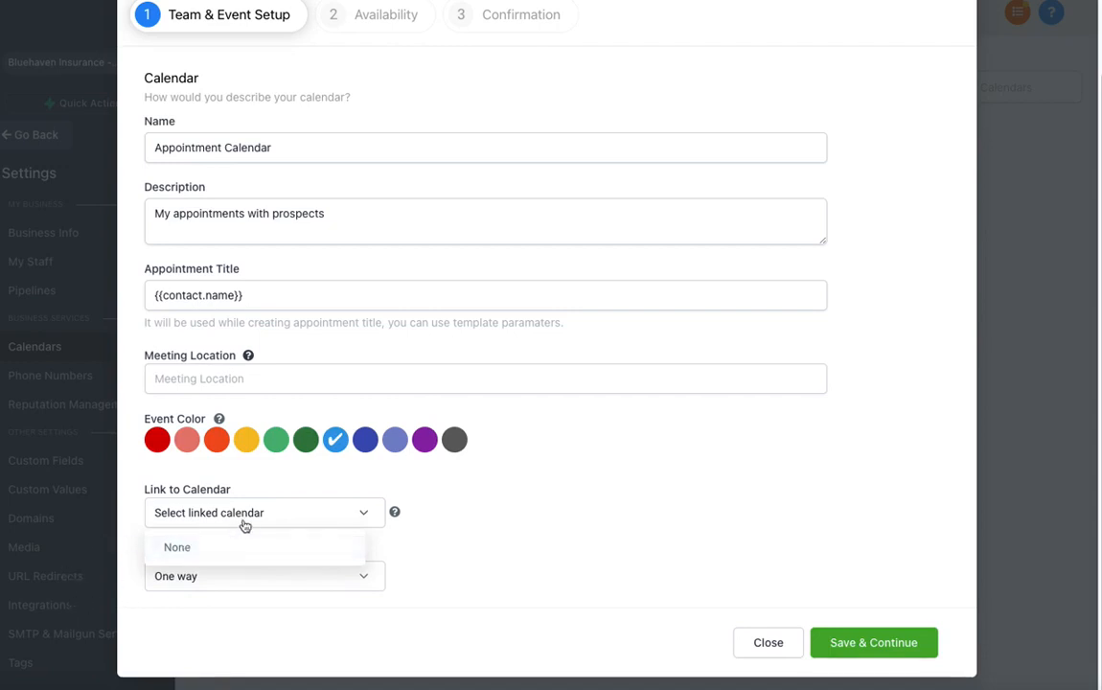
pyautogui.click(267, 487)
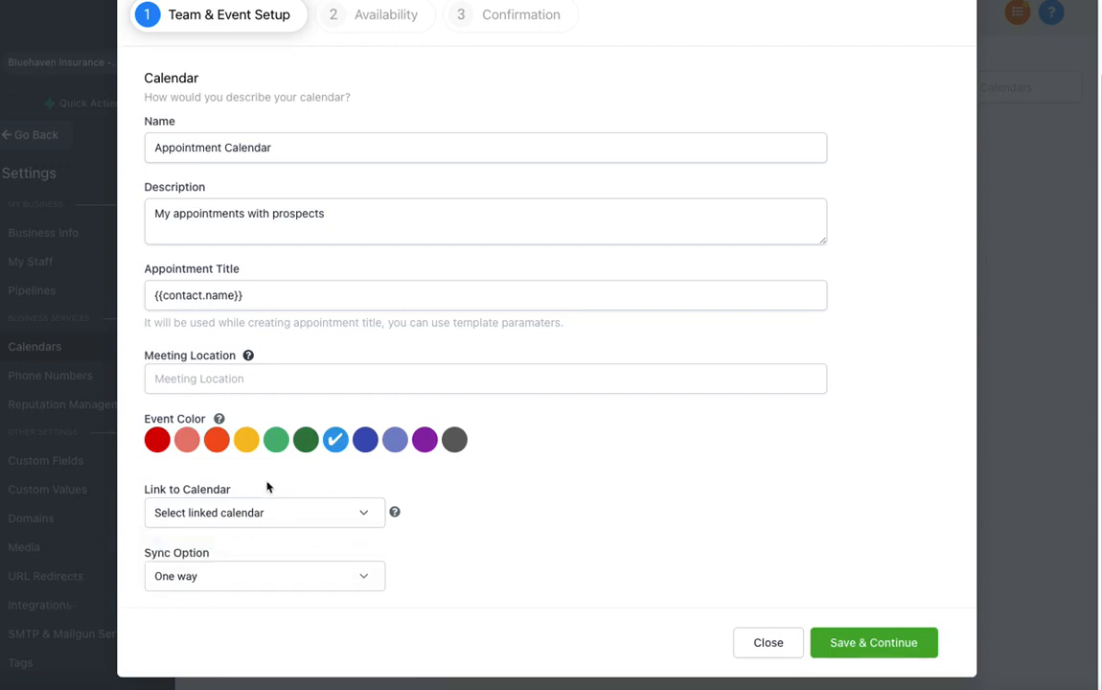
pyautogui.click(208, 579)
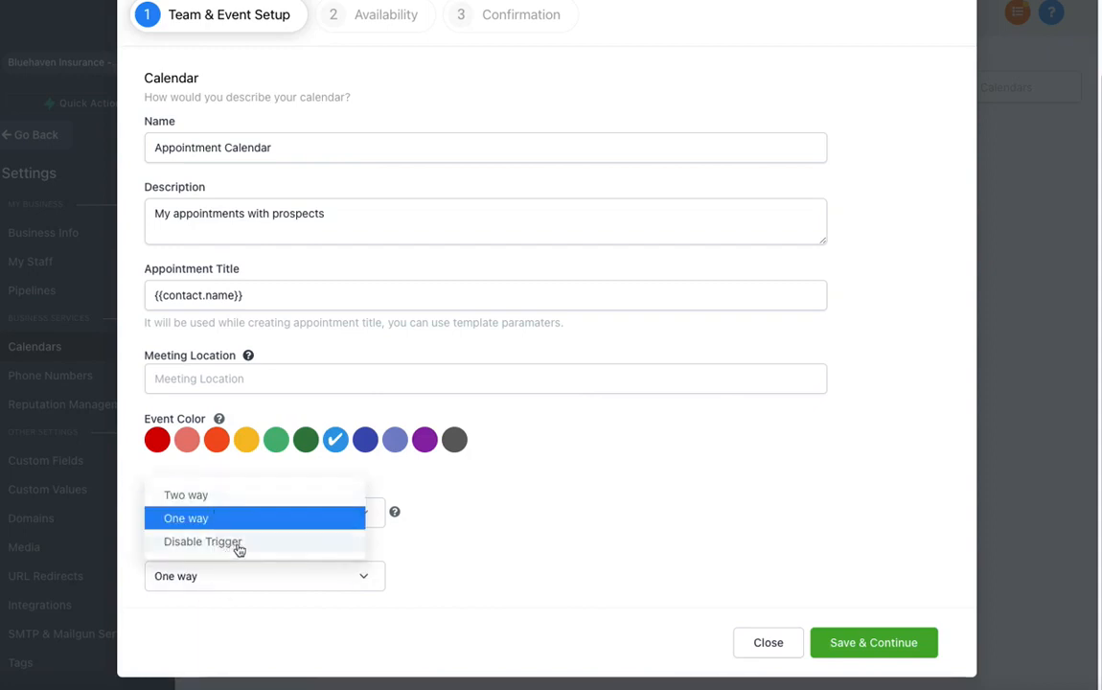
pyautogui.click(481, 499)
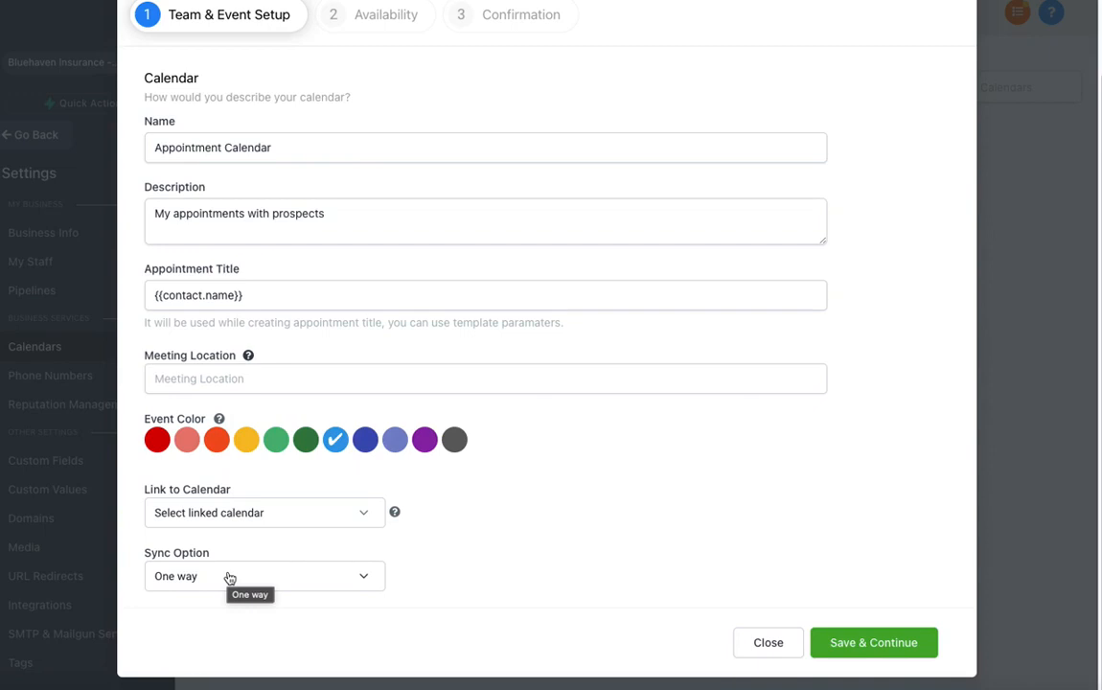
pyautogui.click(824, 640)
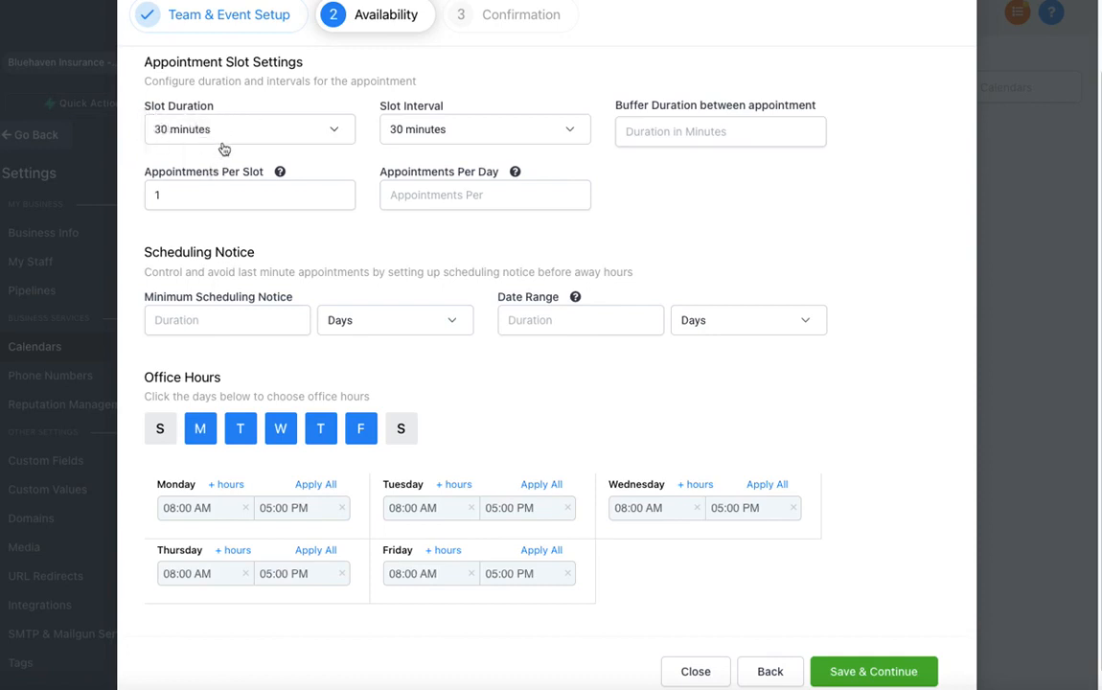
# Step: Examine the slot duration and slot interval choices and the appointments per slot and per day settings
pyautogui.click(254, 132)
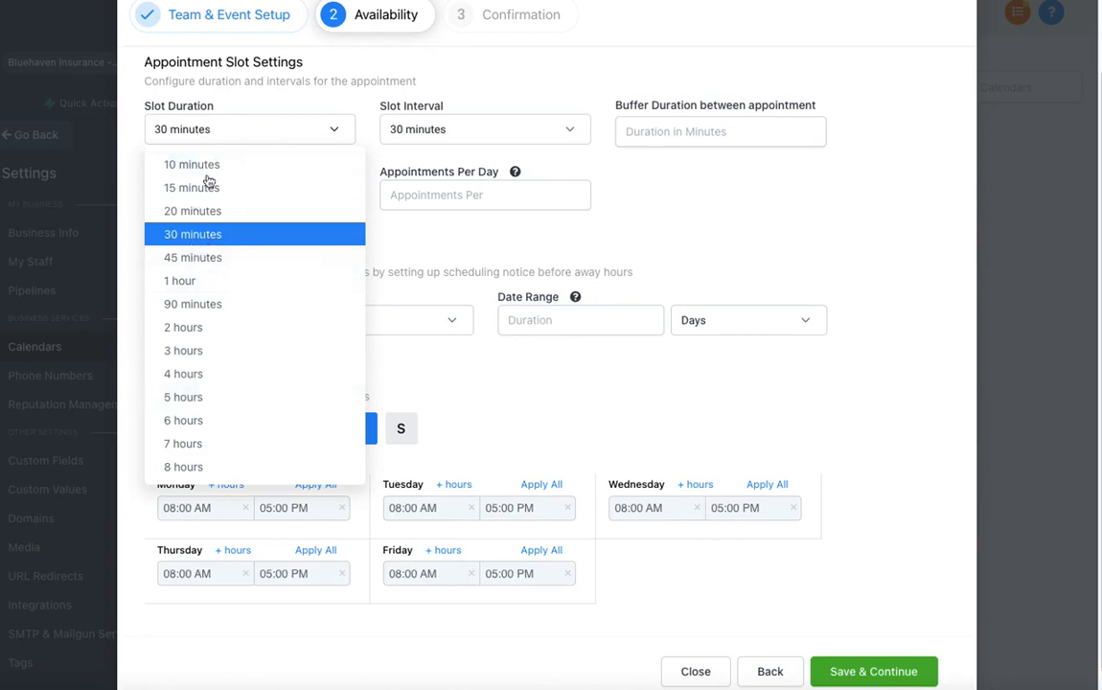
pyautogui.click(247, 104)
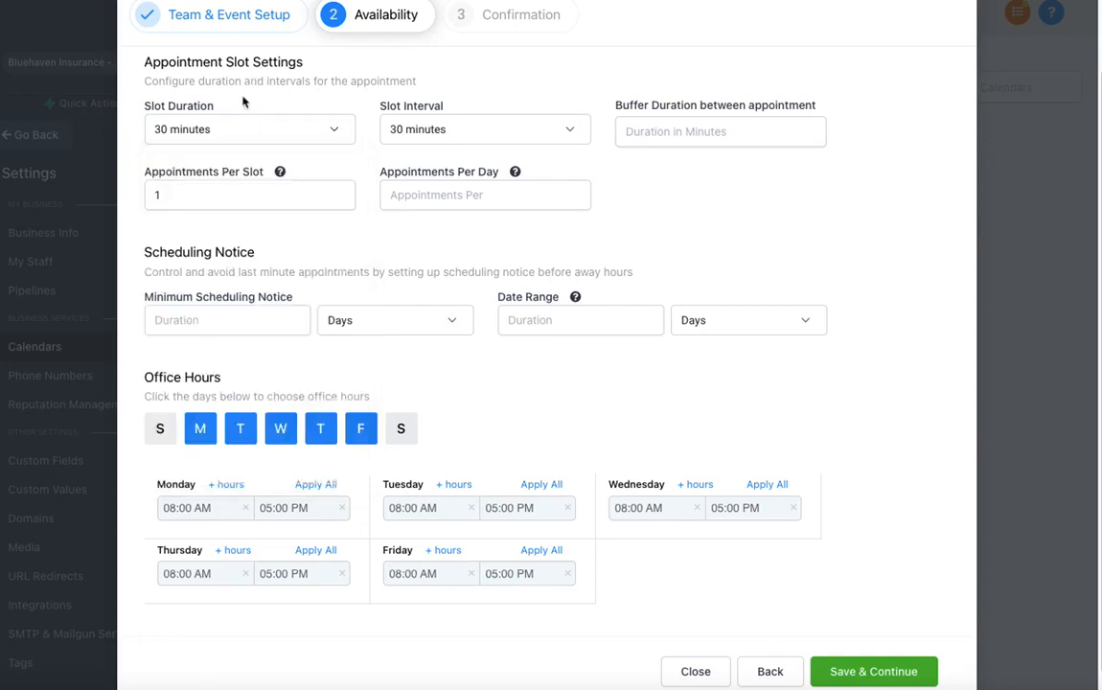
pyautogui.click(452, 133)
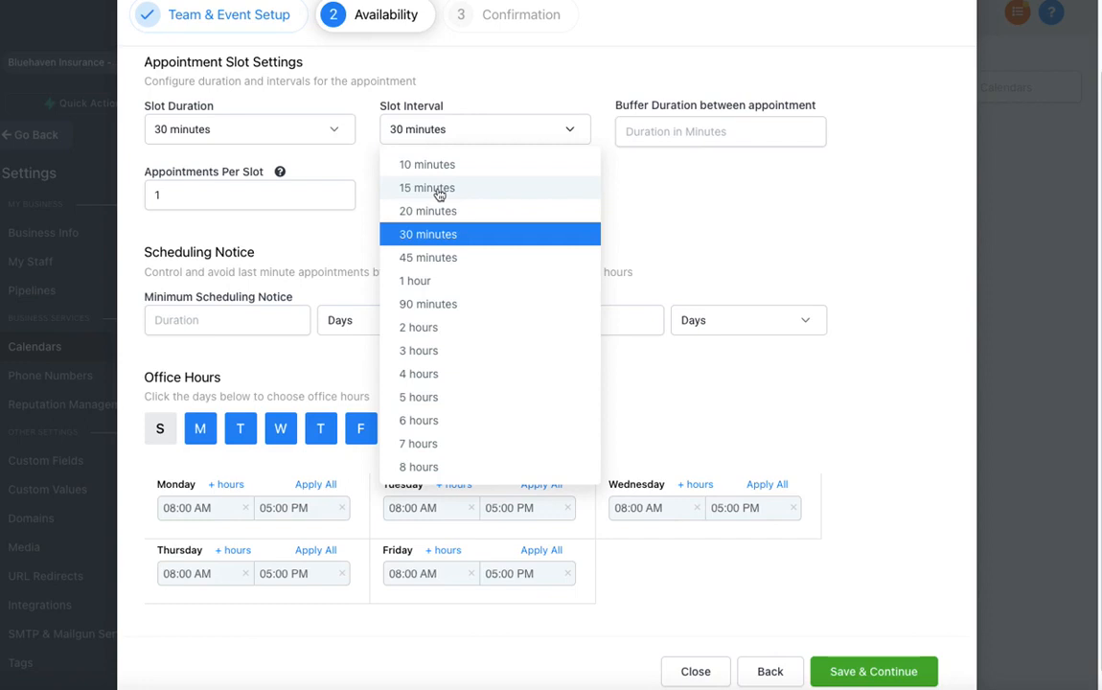
pyautogui.click(494, 69)
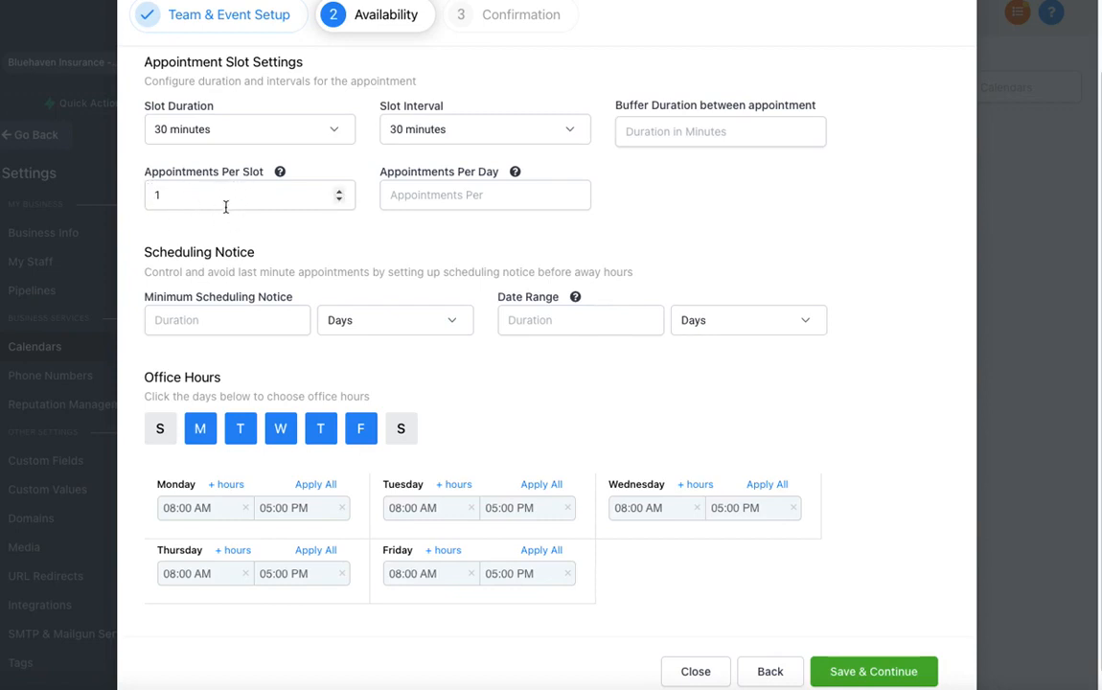
pyautogui.click(425, 193)
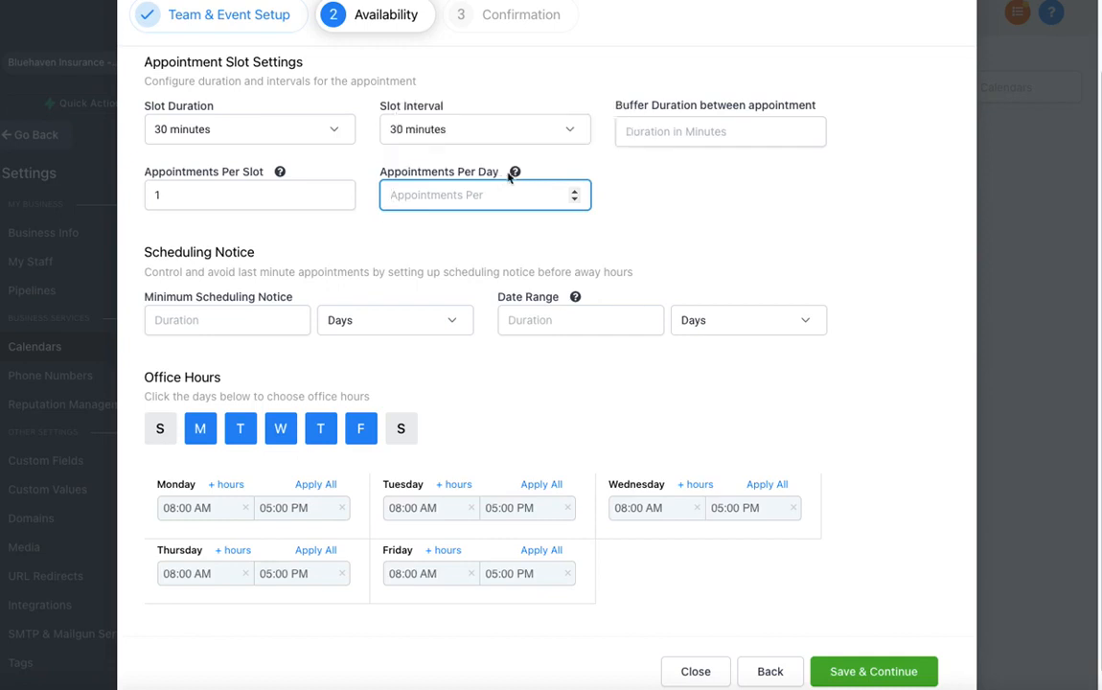
pyautogui.moveTo(513, 175)
pyautogui.hotkey('shift', 'Tab')
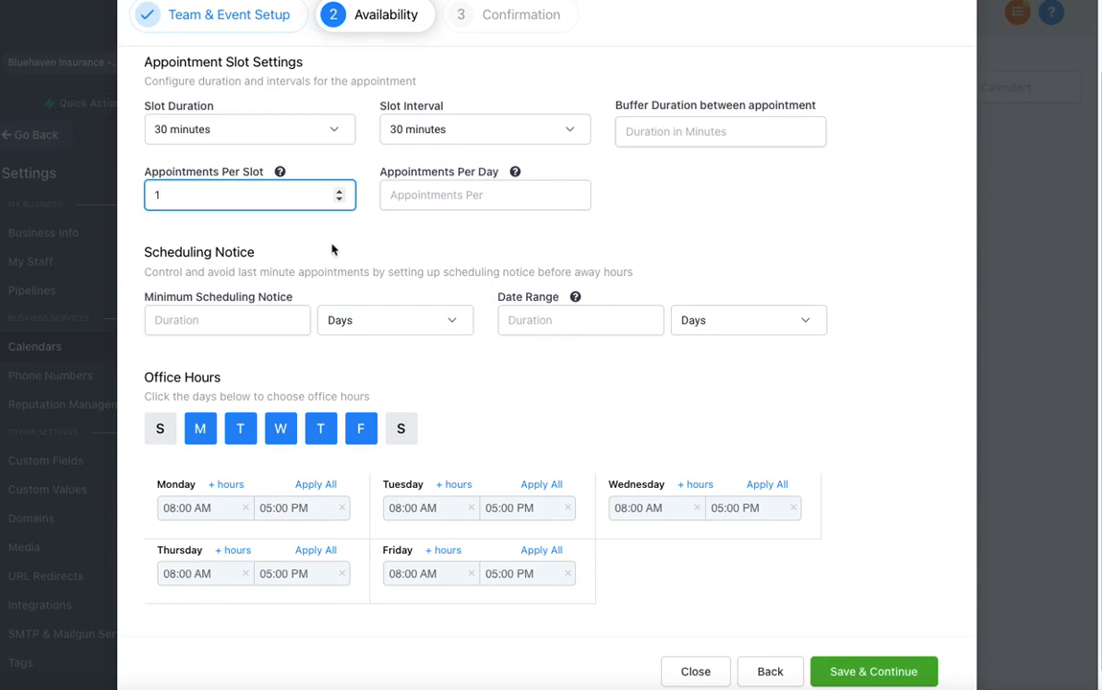
# Step: Set the calendar's minimum scheduling notice to 2 days
pyautogui.scroll(-1, 335, 246)
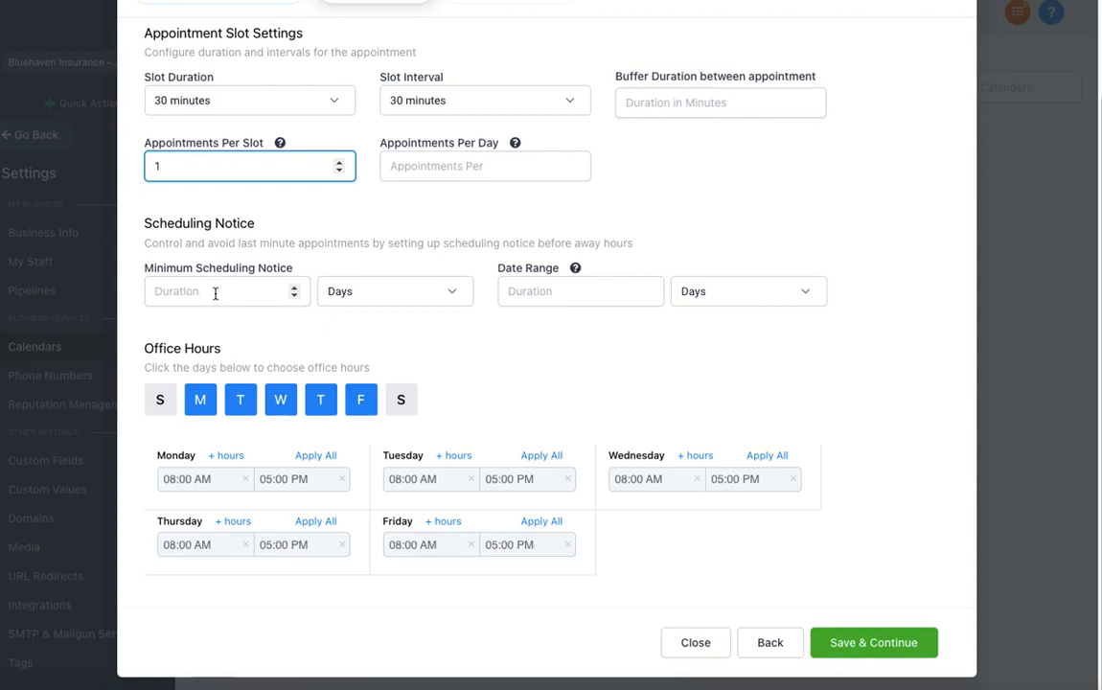
pyautogui.click(296, 287)
pyautogui.click(296, 286)
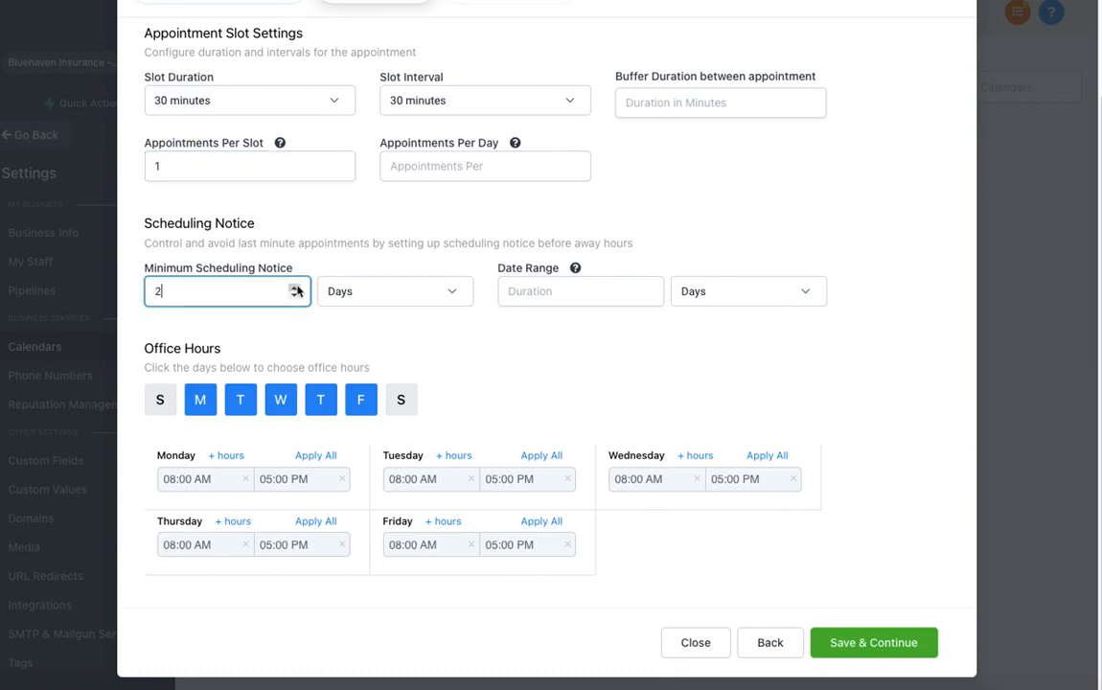
pyautogui.click(420, 293)
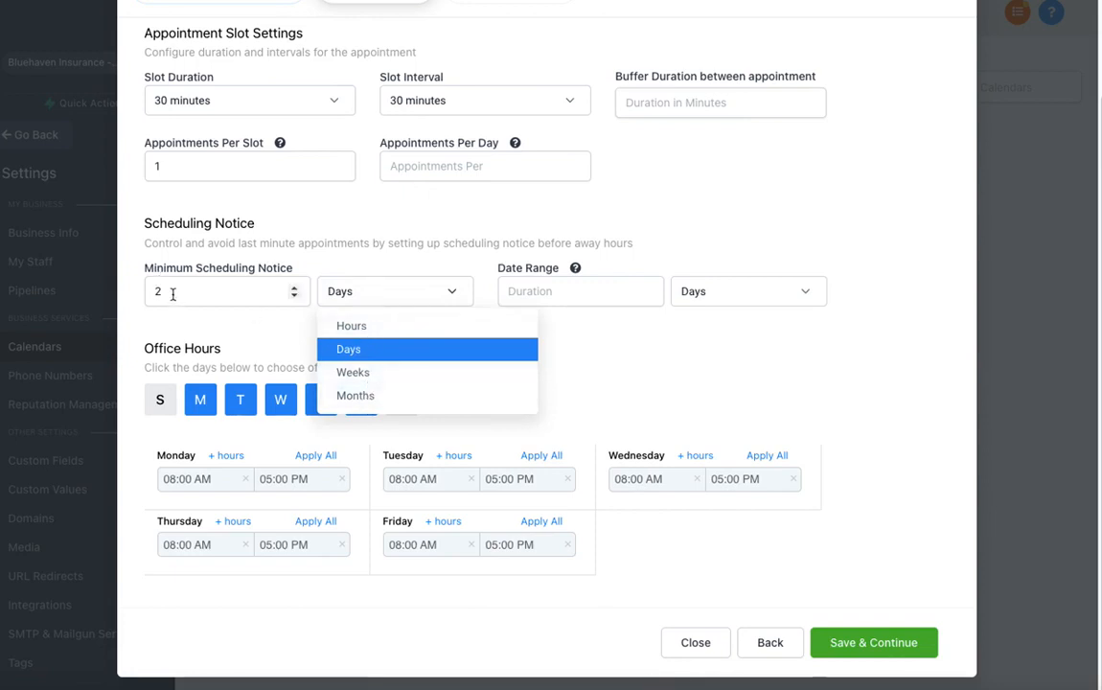
pyautogui.moveTo(172, 292); pyautogui.dragTo(146, 290)
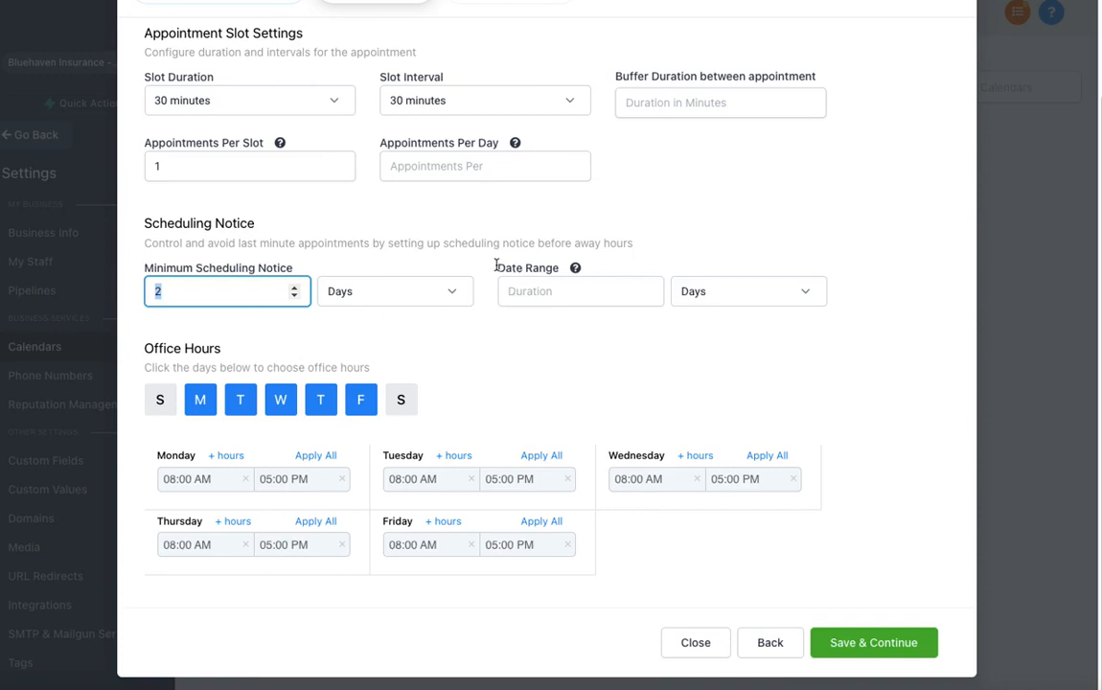
# Step: Check the date range setting without entering a duration, and save the availability settings to continue to Confirmation
pyautogui.click(541, 294)
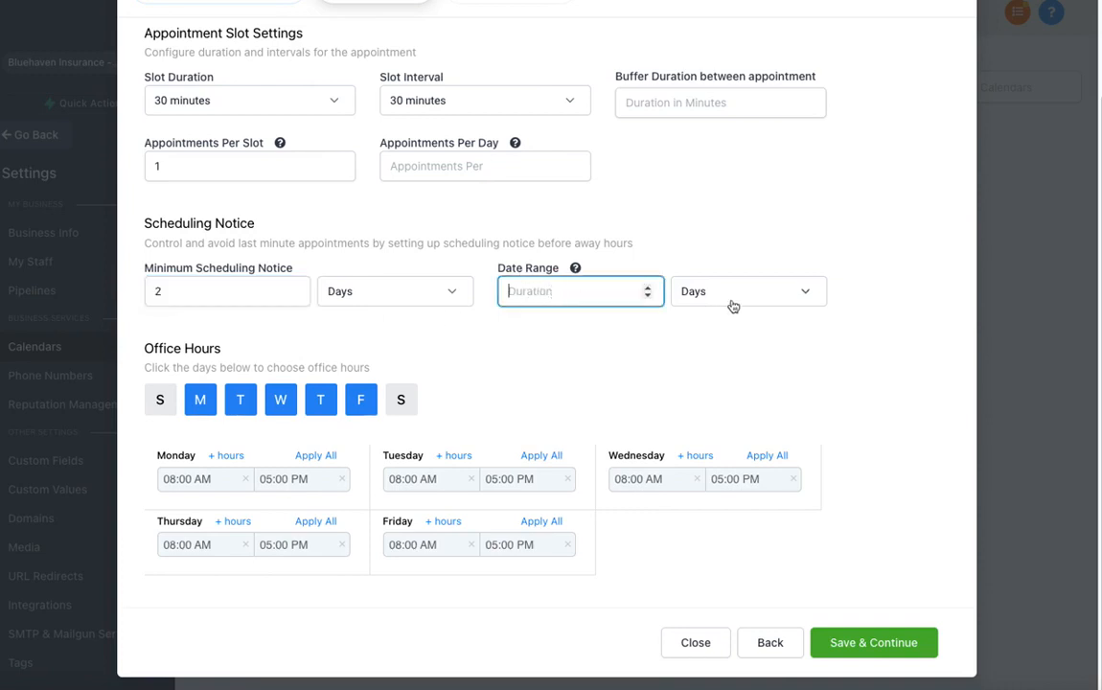
pyautogui.click(734, 305)
pyautogui.click(507, 304)
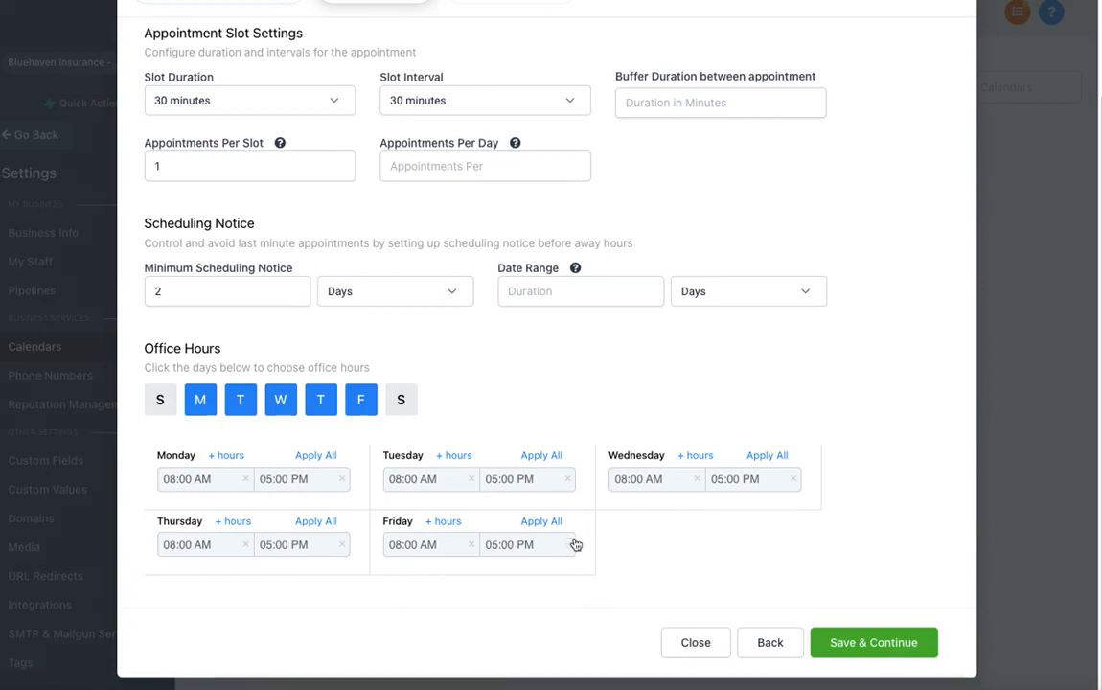
pyautogui.click(882, 645)
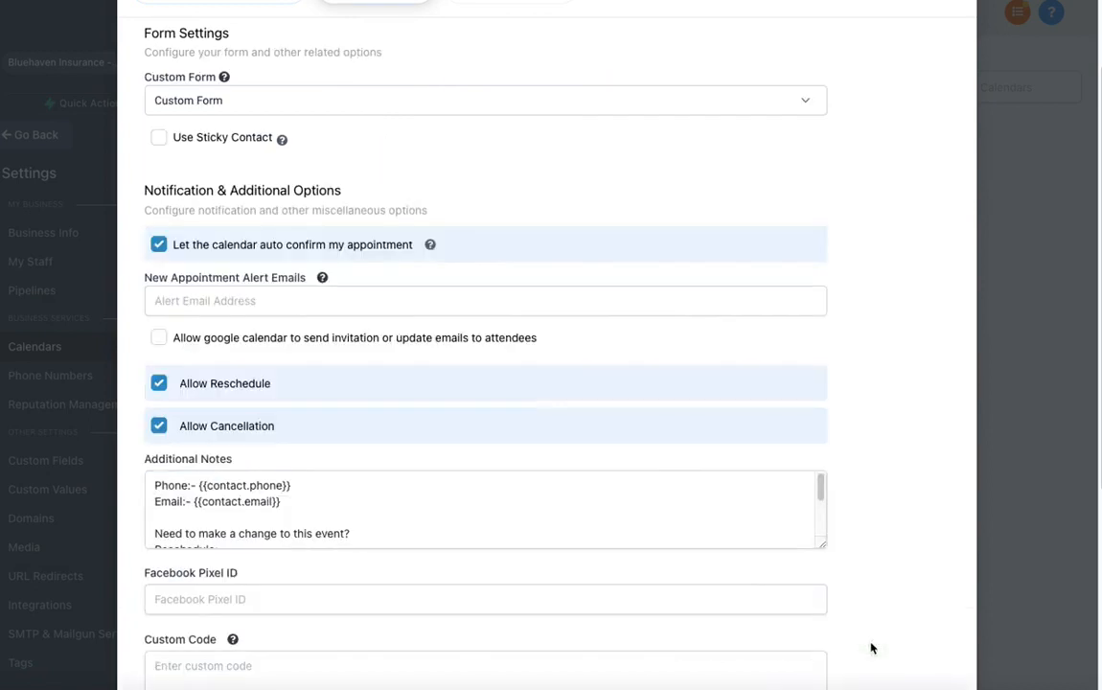
# Step: Examine the custom form choices in the calendar's form settings
pyautogui.scroll(2, 259, 247)
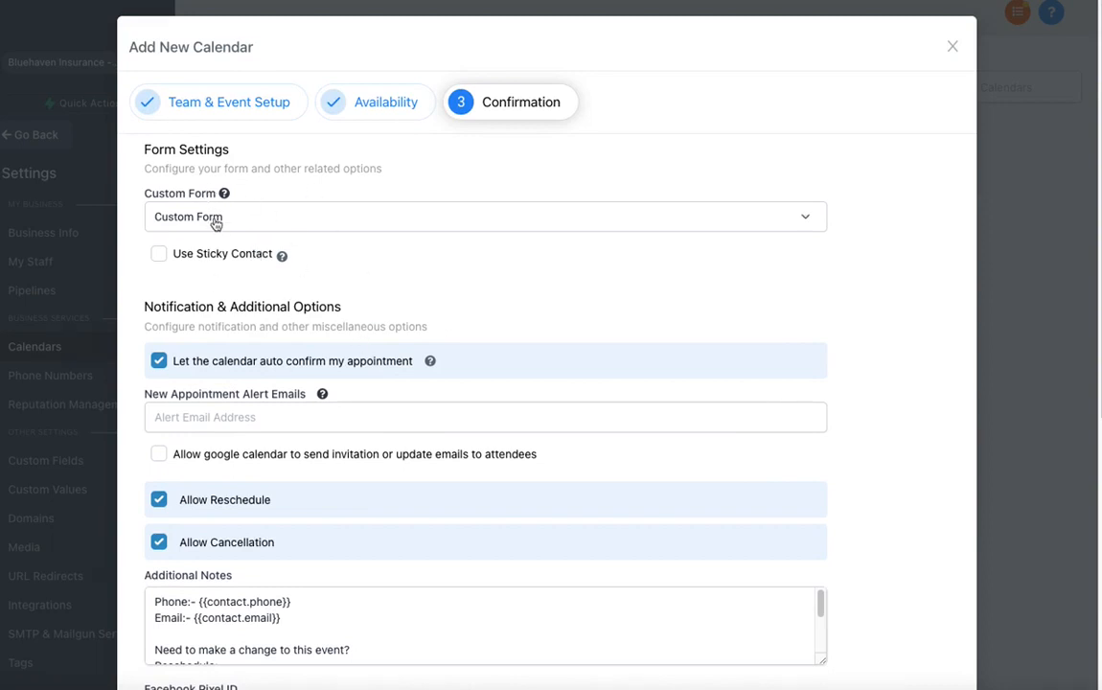
pyautogui.click(217, 220)
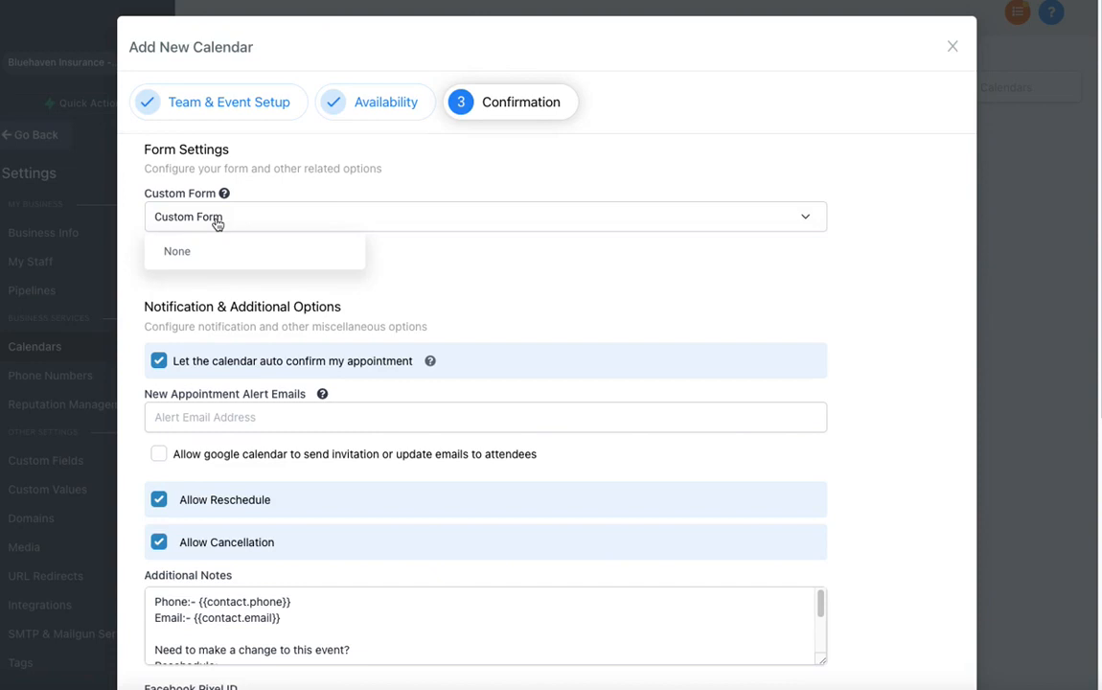
pyautogui.click(258, 186)
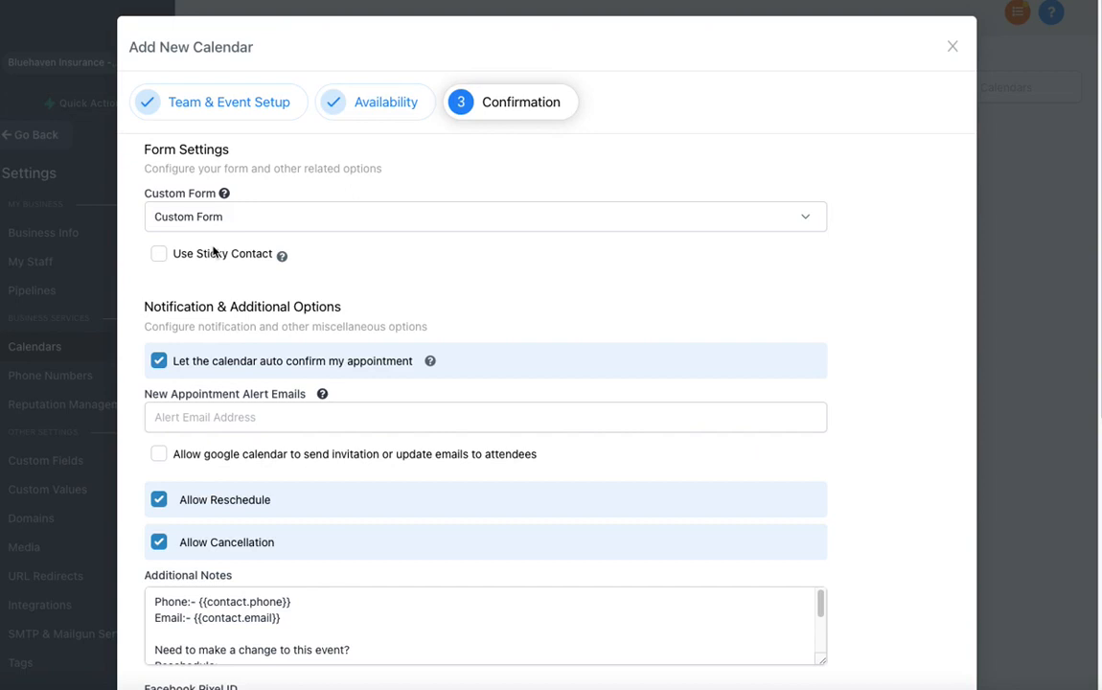
pyautogui.click(236, 198)
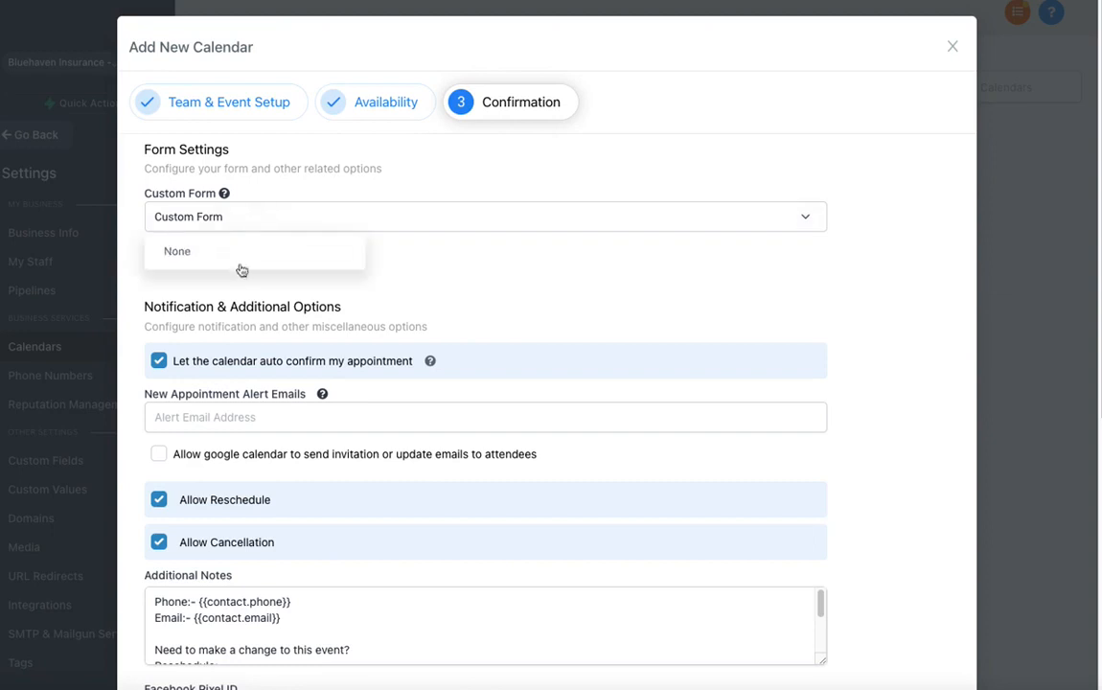
pyautogui.click(398, 248)
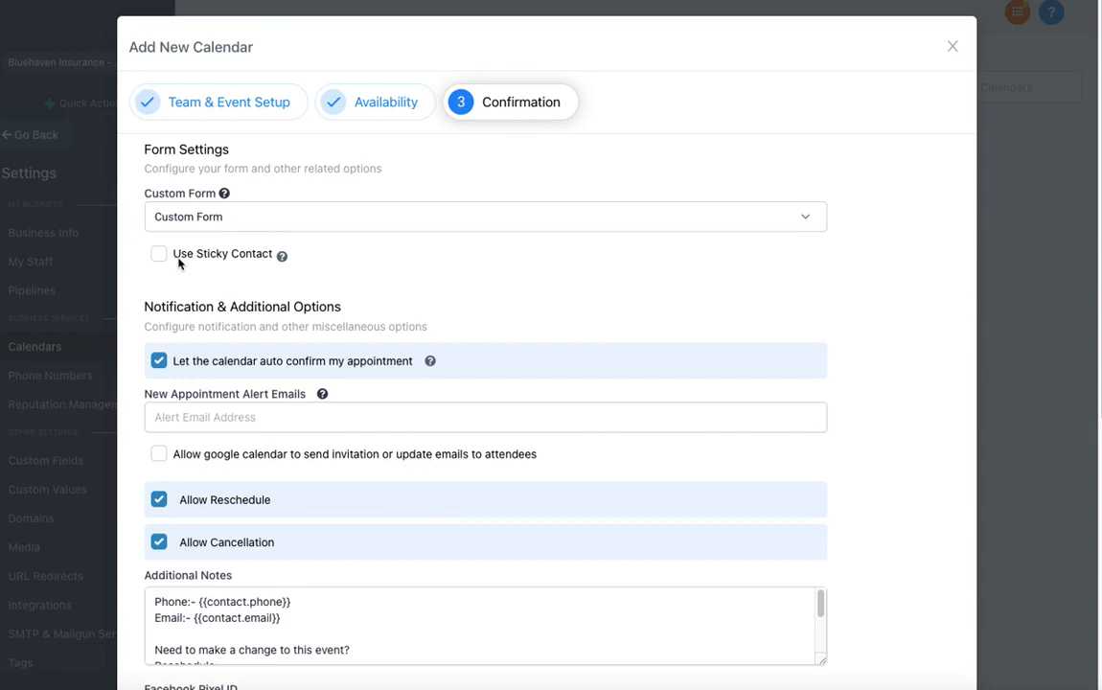
# Step: Review the notification, additional notes and form submission options, keep their defaults, and complete the calendar setup
pyautogui.scroll(-3, 403, 239)
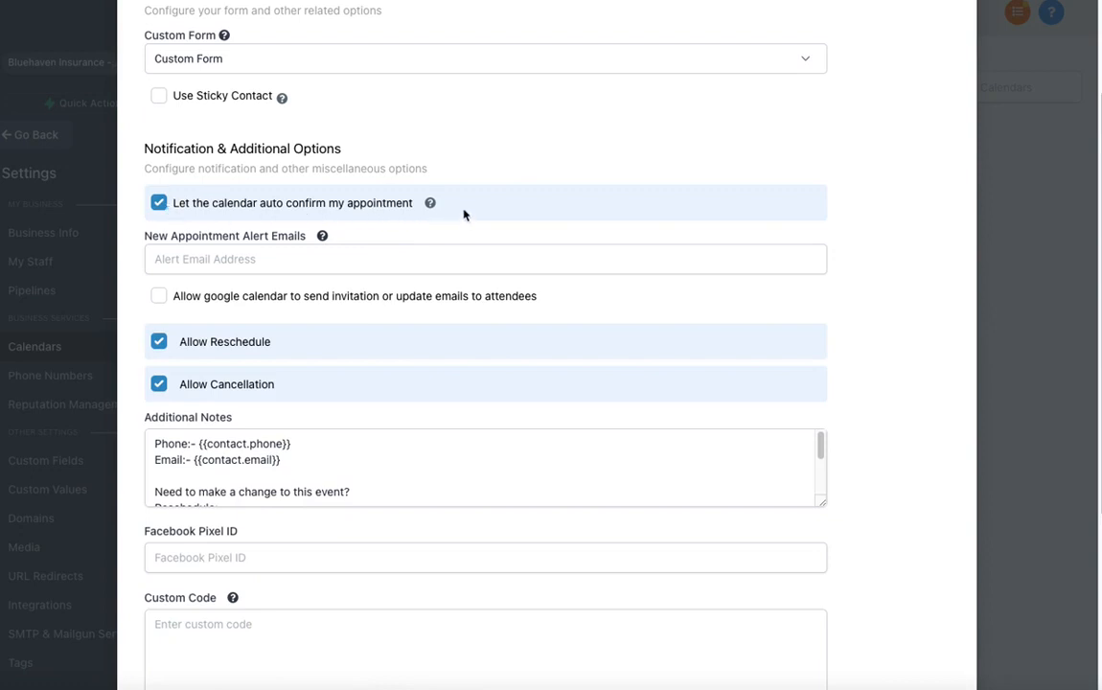
pyautogui.click(186, 265)
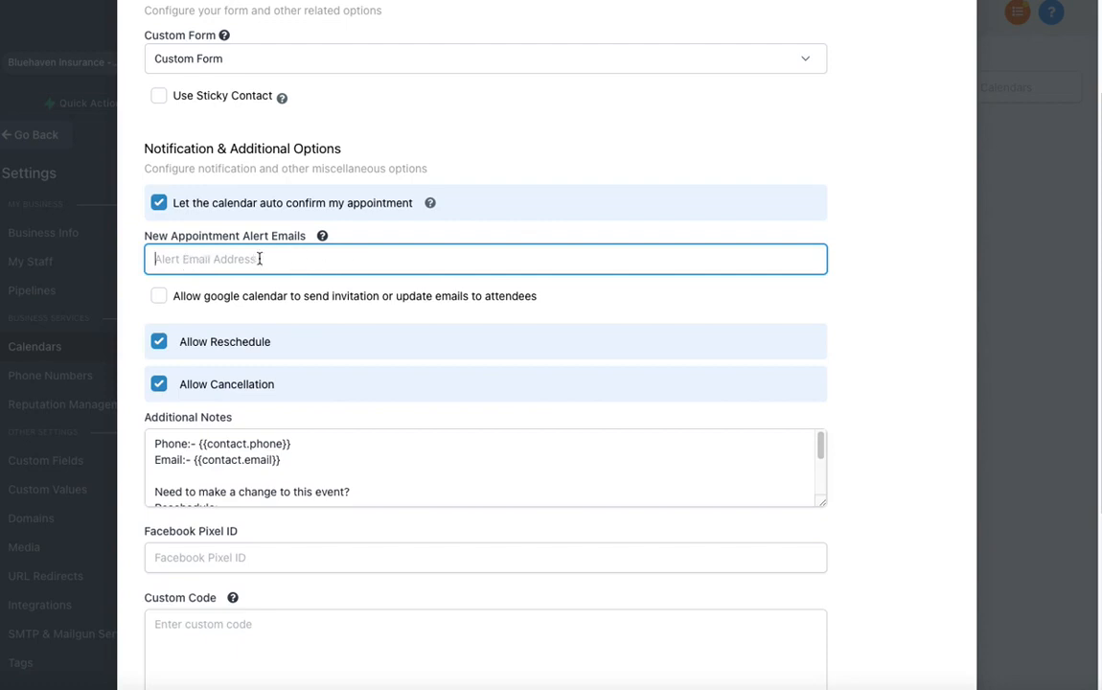
pyautogui.scroll(-3, 258, 260)
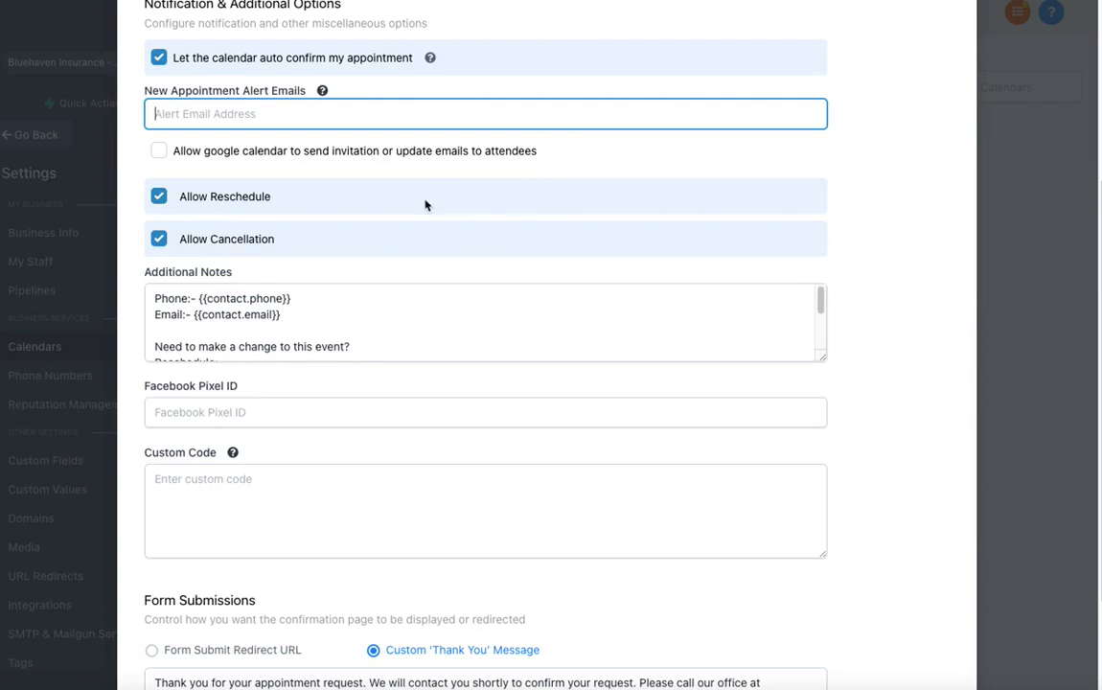
pyautogui.scroll(-3, 426, 204)
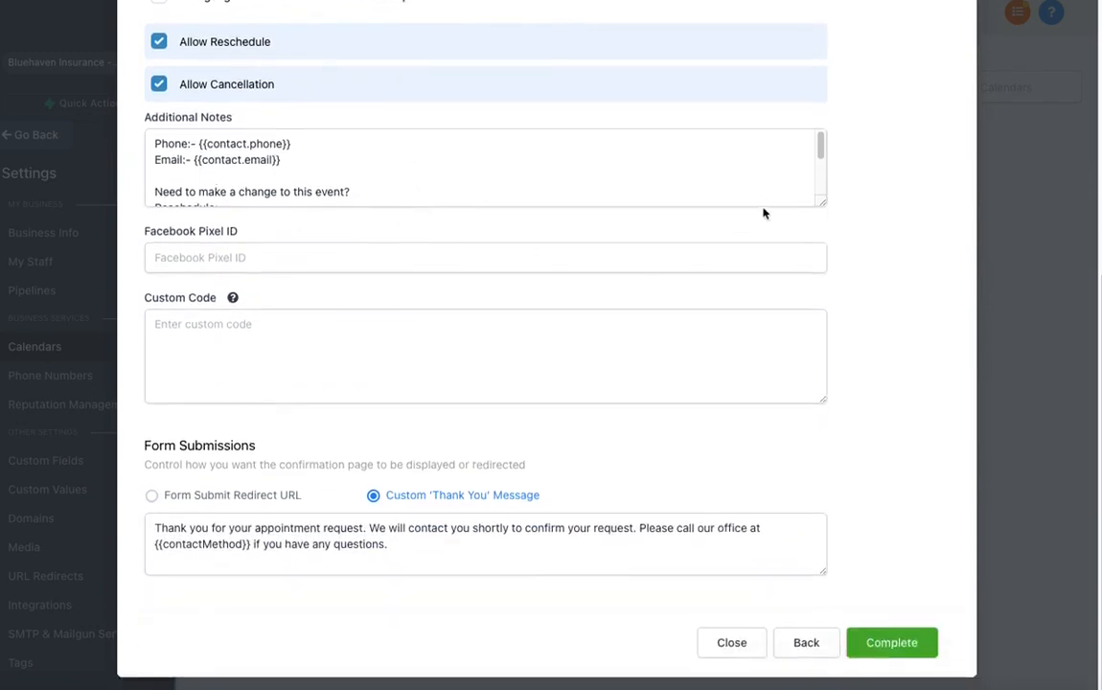
pyautogui.moveTo(822, 202); pyautogui.dragTo(823, 312)
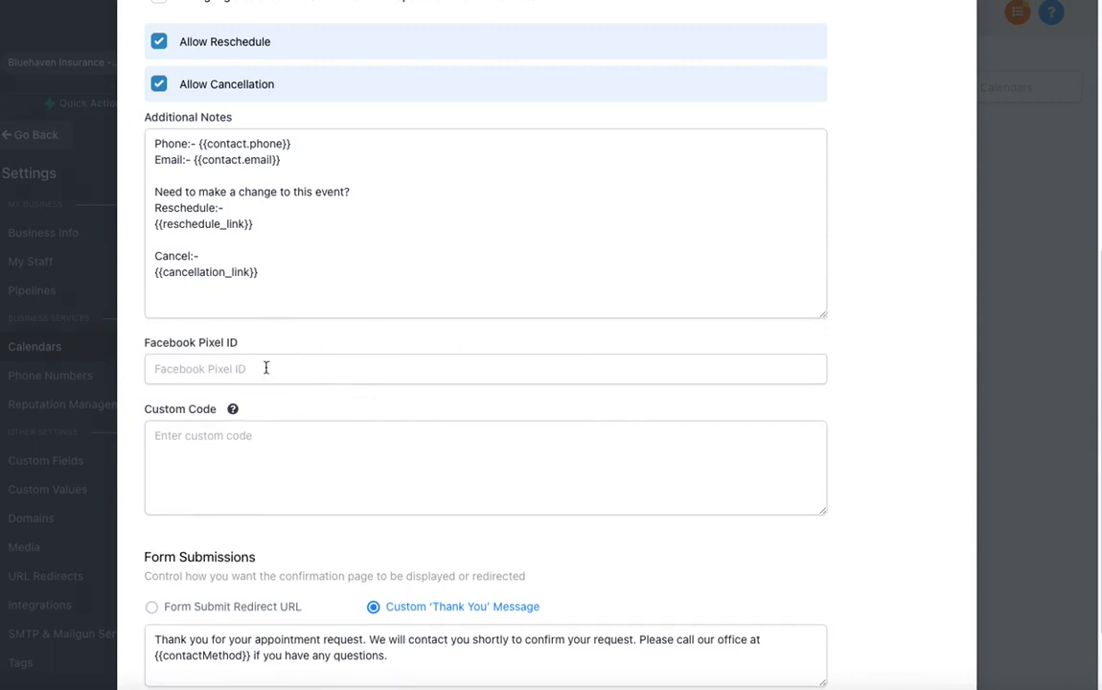
pyautogui.scroll(-2, 422, 394)
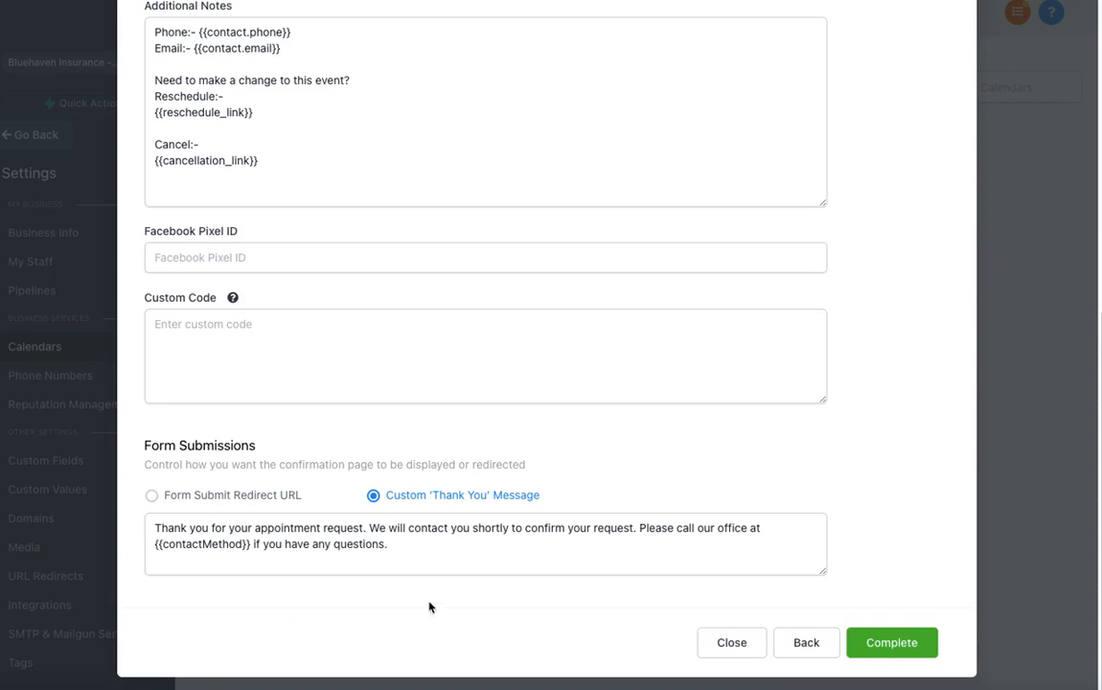
pyautogui.click(906, 648)
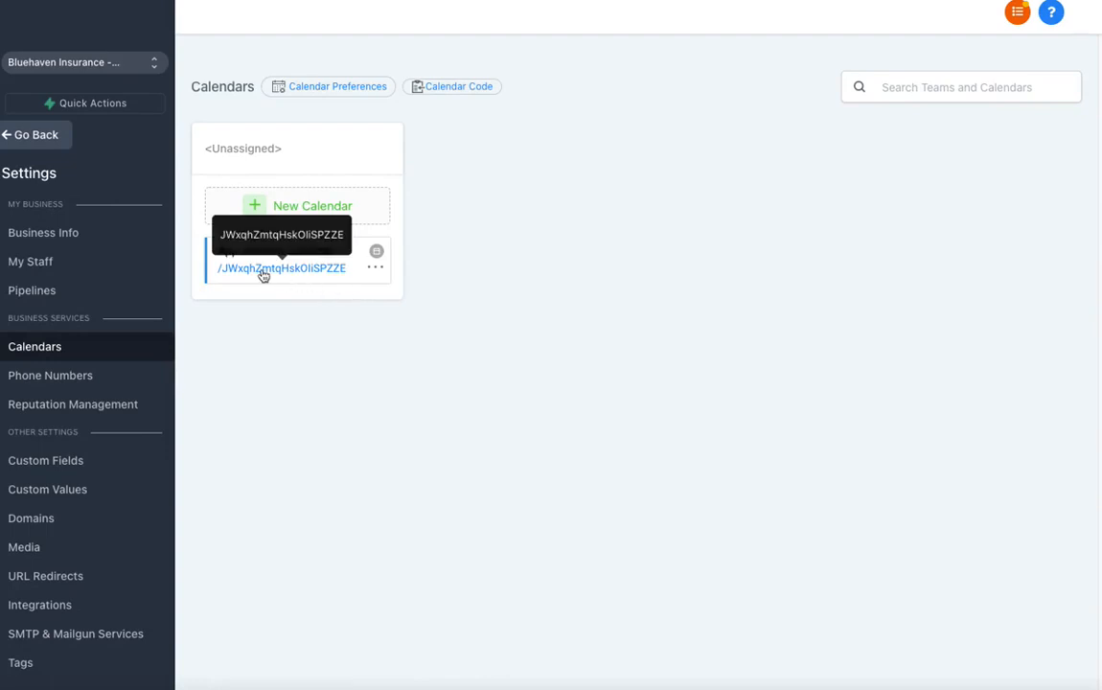
# Step: Check the available actions and the booking link of the Appointment Calendar
pyautogui.click(376, 270)
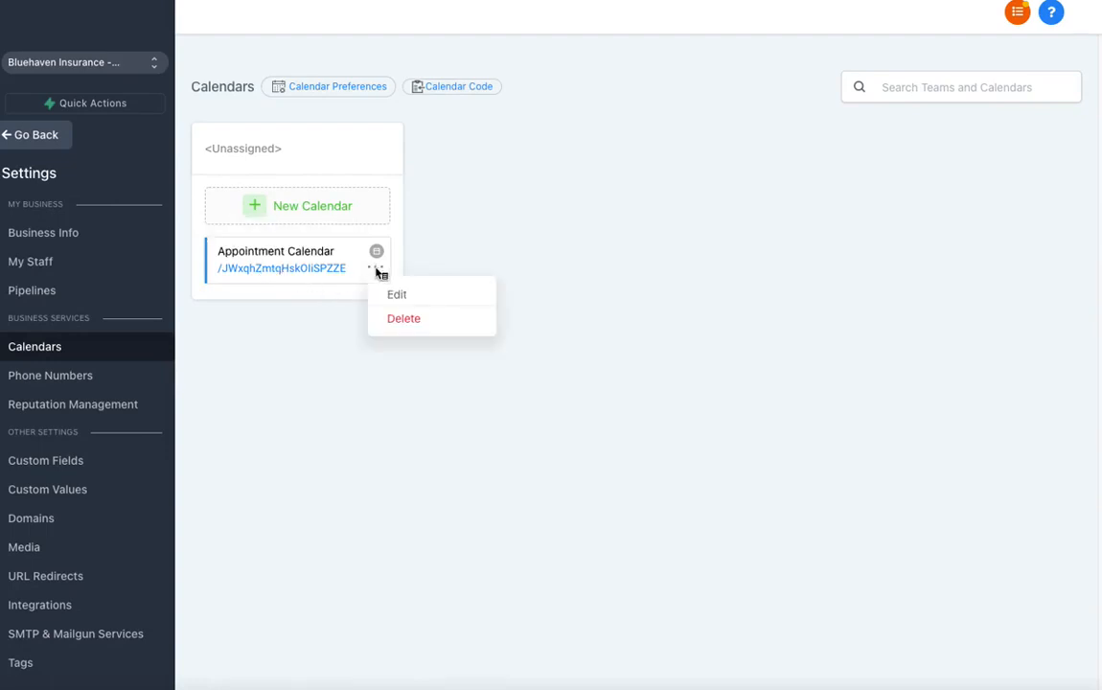
pyautogui.click(324, 270)
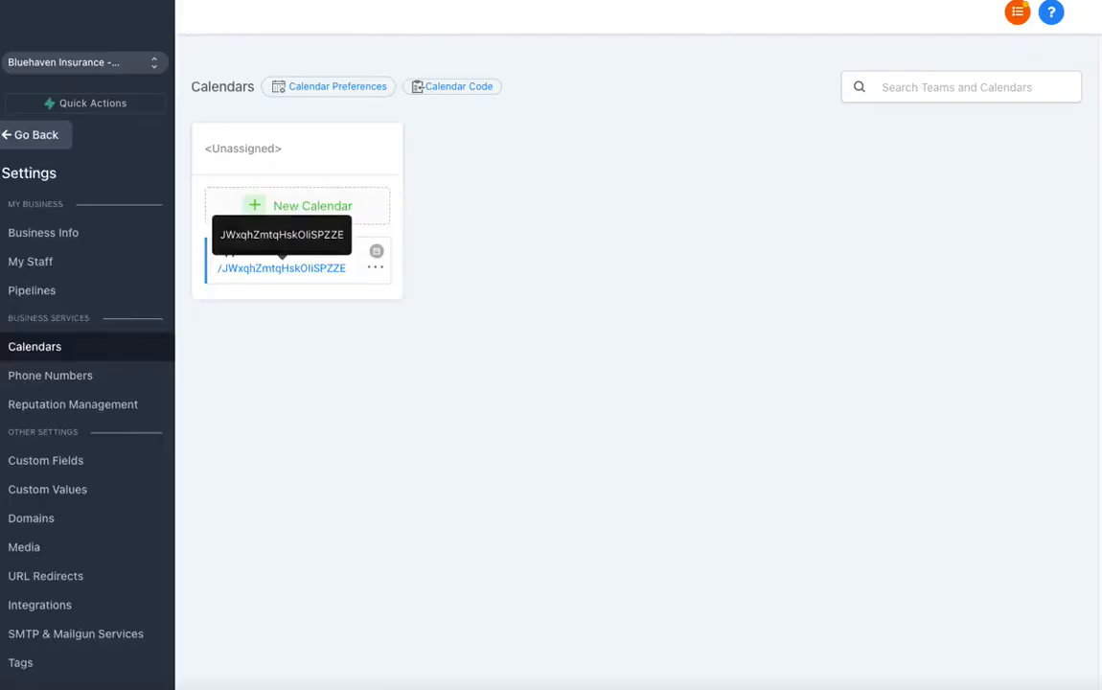
# Step: Open the Web Rates Thank you page of the Web Rates Campaign funnel for editing
pyautogui.click(38, 137)
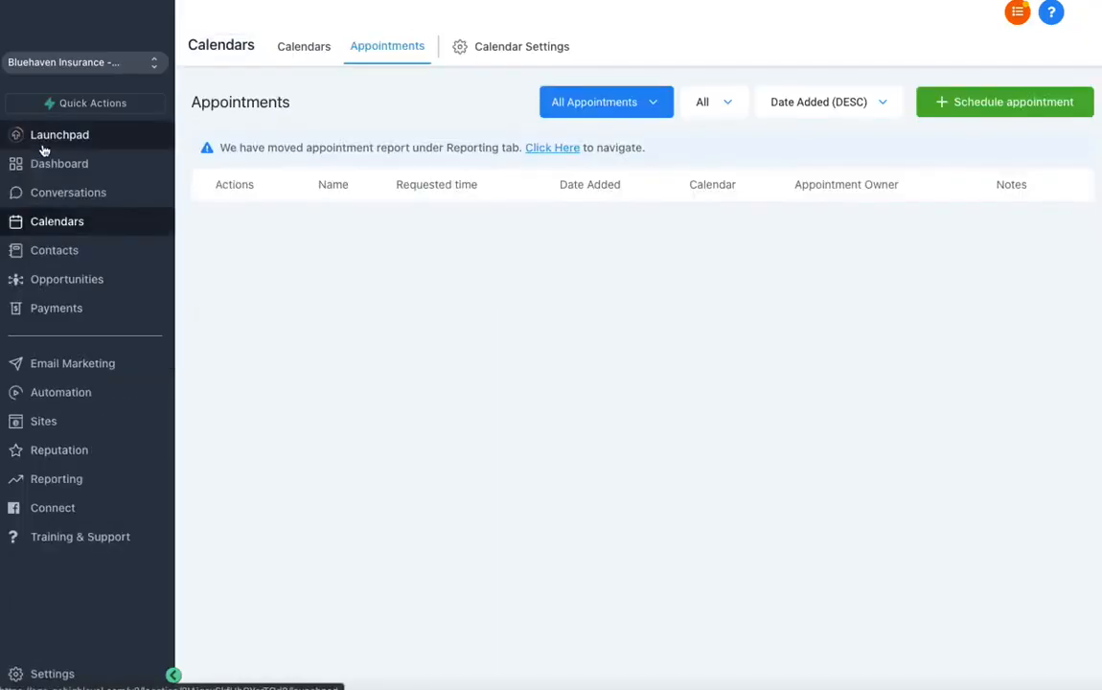
pyautogui.click(53, 421)
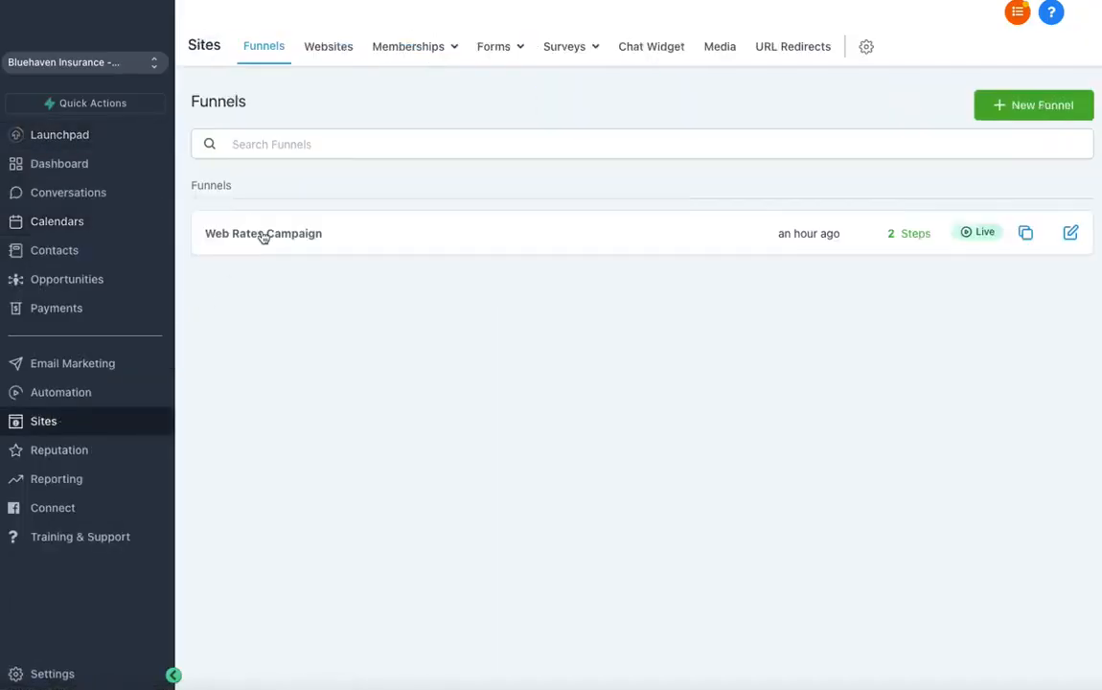
pyautogui.click(263, 235)
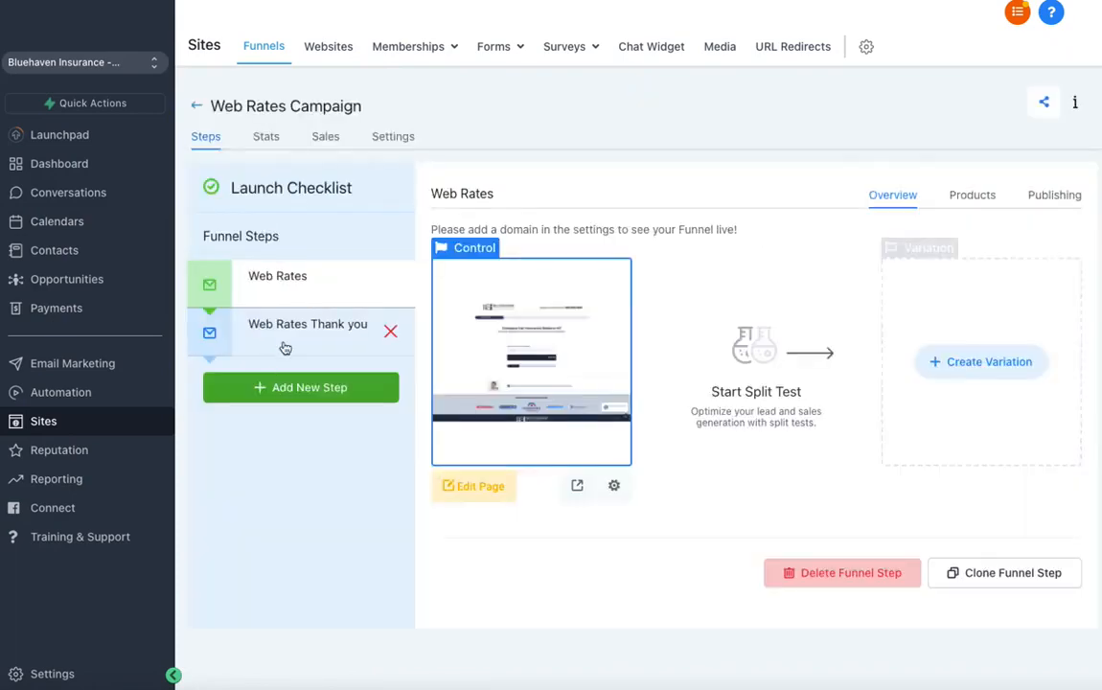
pyautogui.click(295, 330)
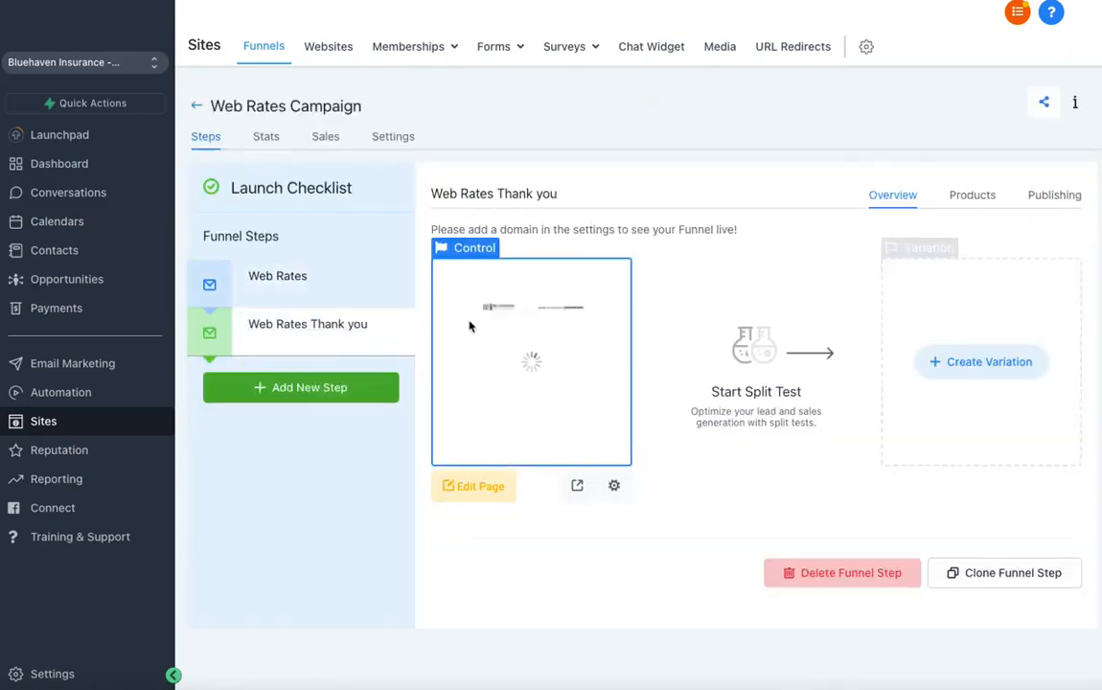
pyautogui.click(470, 484)
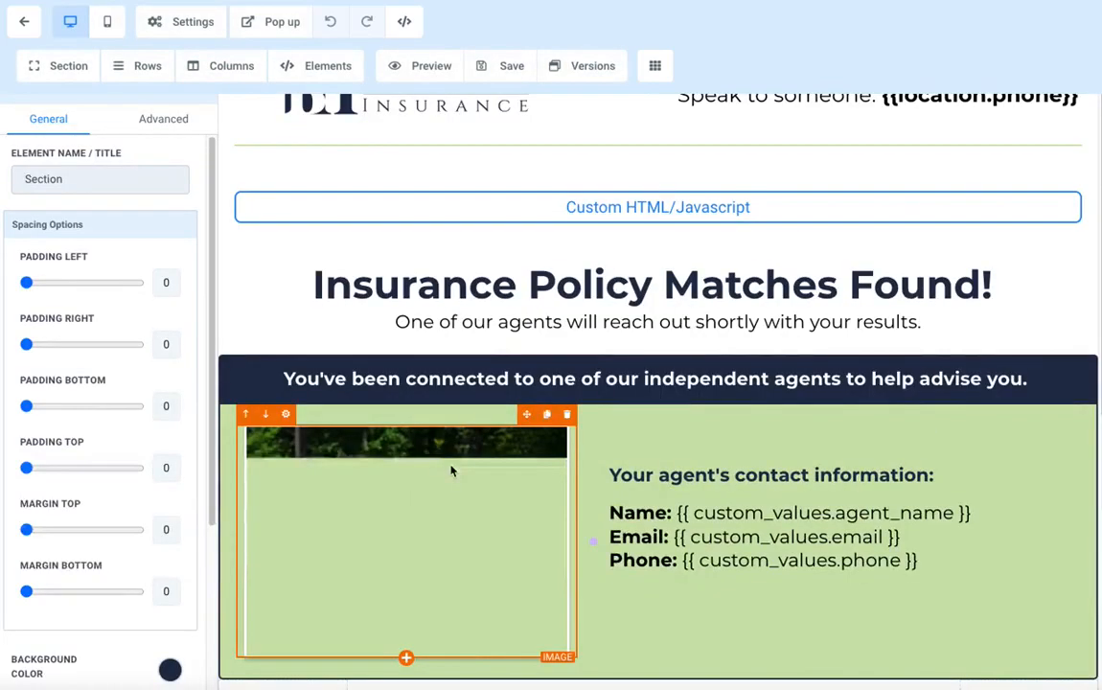
# Step: Insert a one-column row directly below the agent's contact information section
pyautogui.scroll(-5, 470, 460)
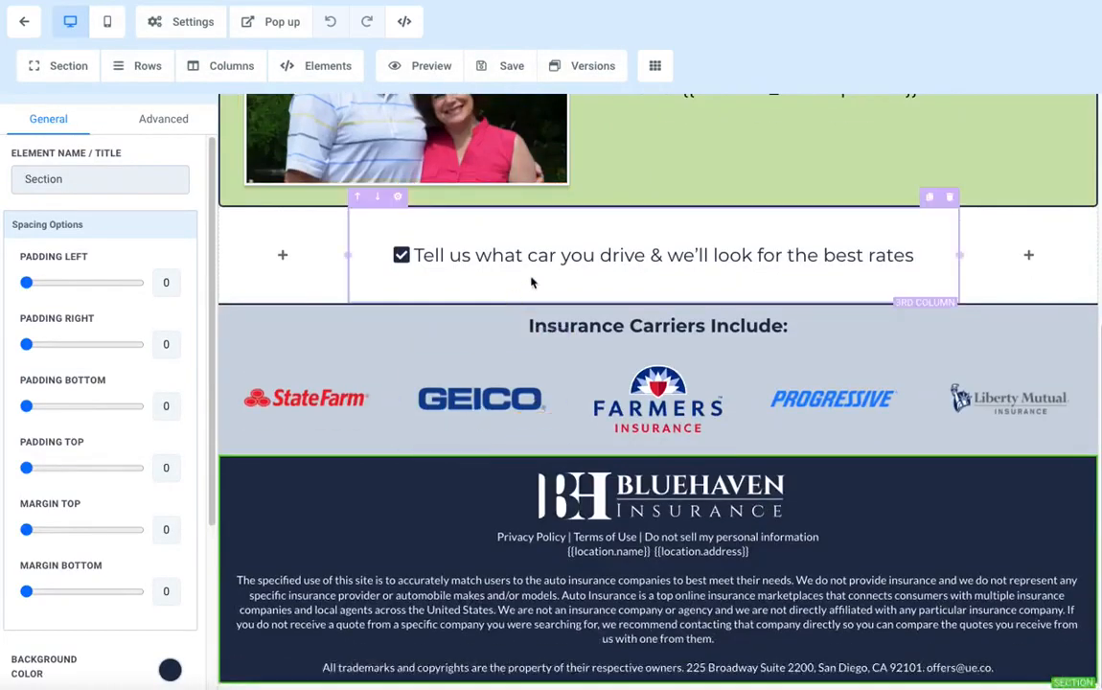
pyautogui.click(658, 206)
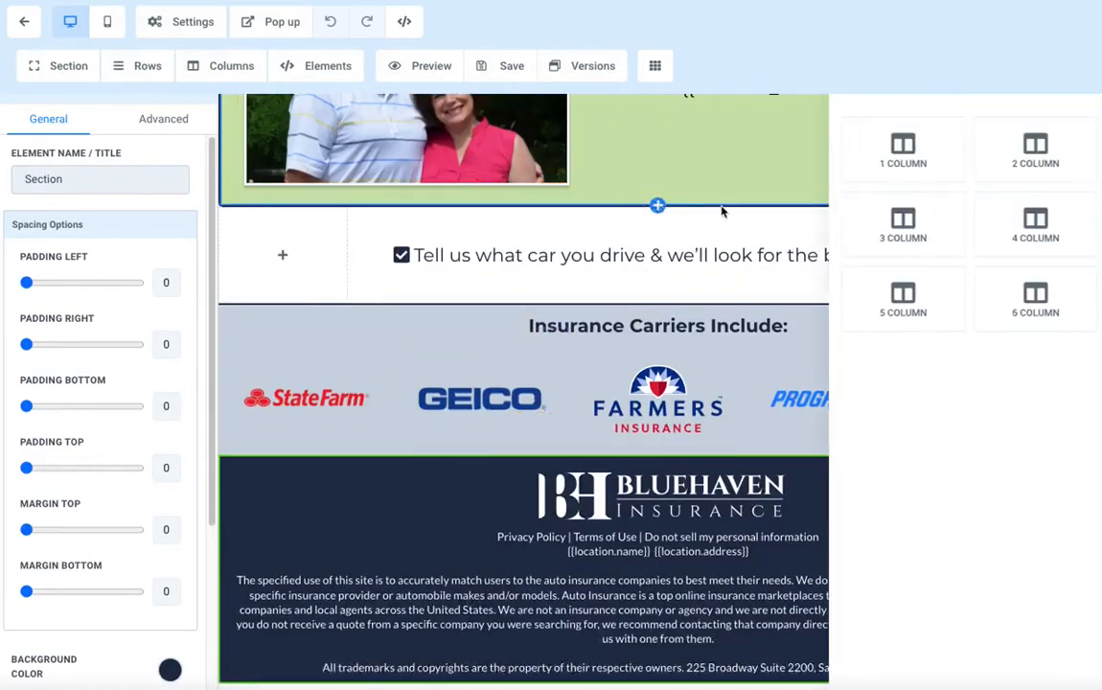
pyautogui.click(903, 153)
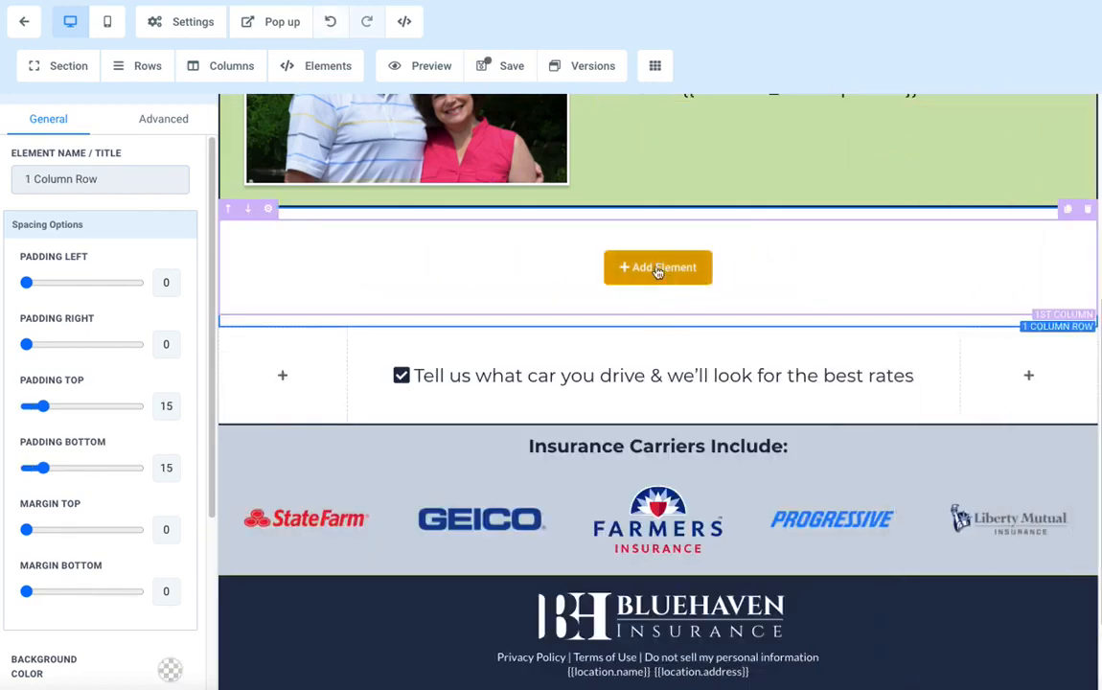
# Step: Add a Calendar element to the new row and assign the newly created appointment calendar to it
pyautogui.click(658, 269)
pyautogui.scroll(-3, 856, 469)
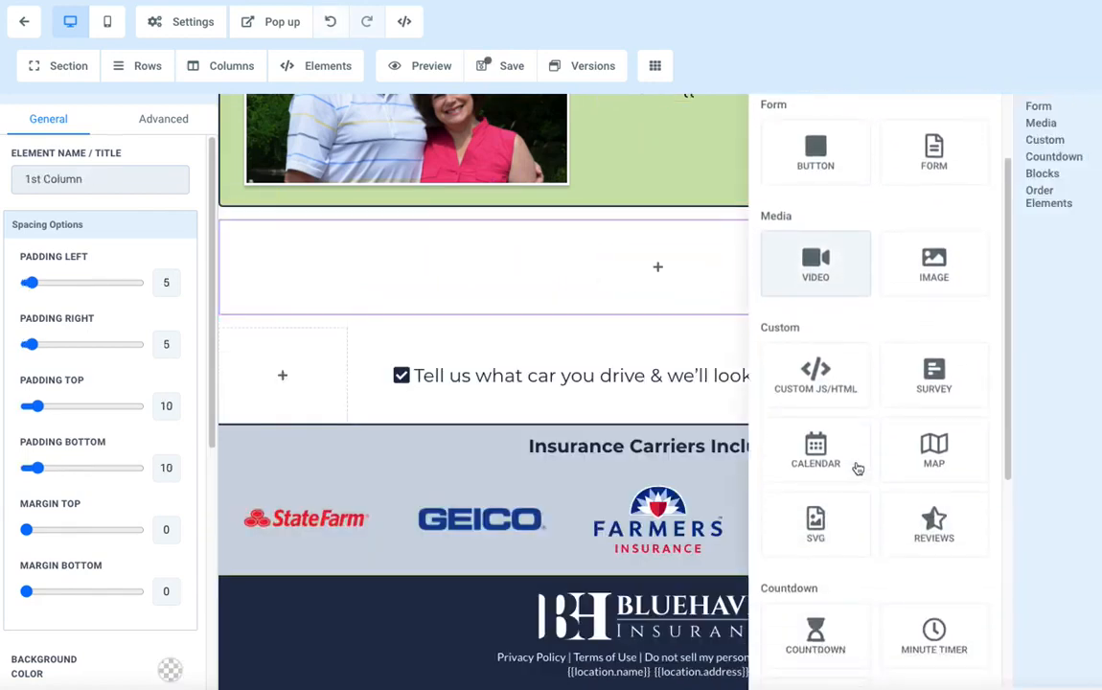
pyautogui.click(850, 460)
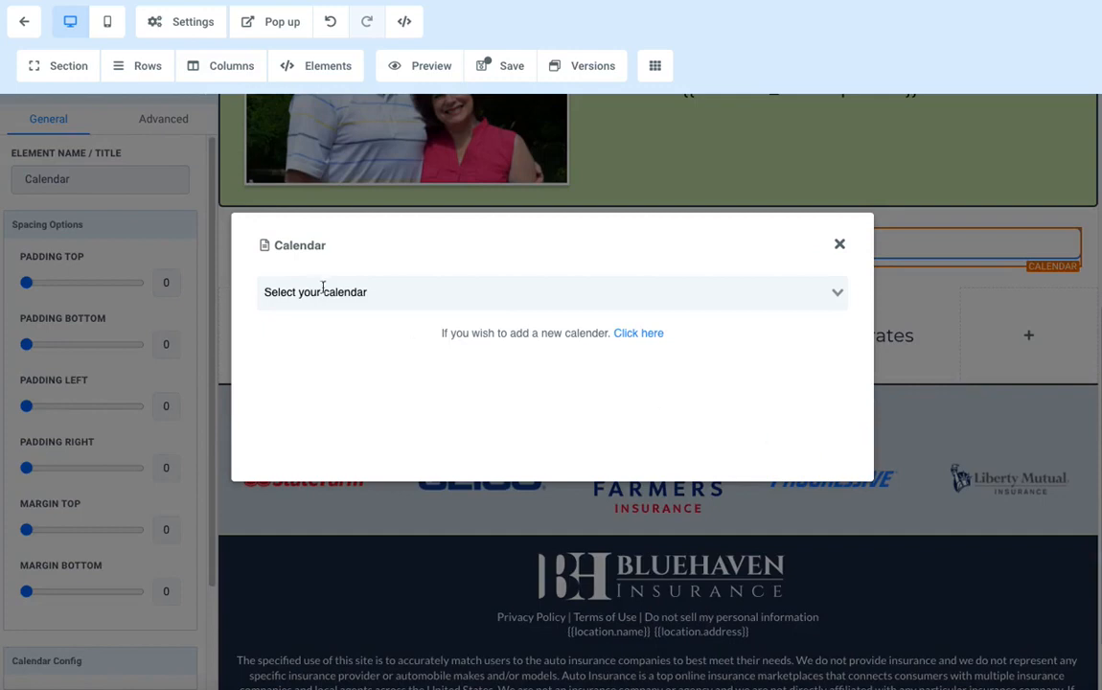
pyautogui.click(363, 291)
pyautogui.click(353, 322)
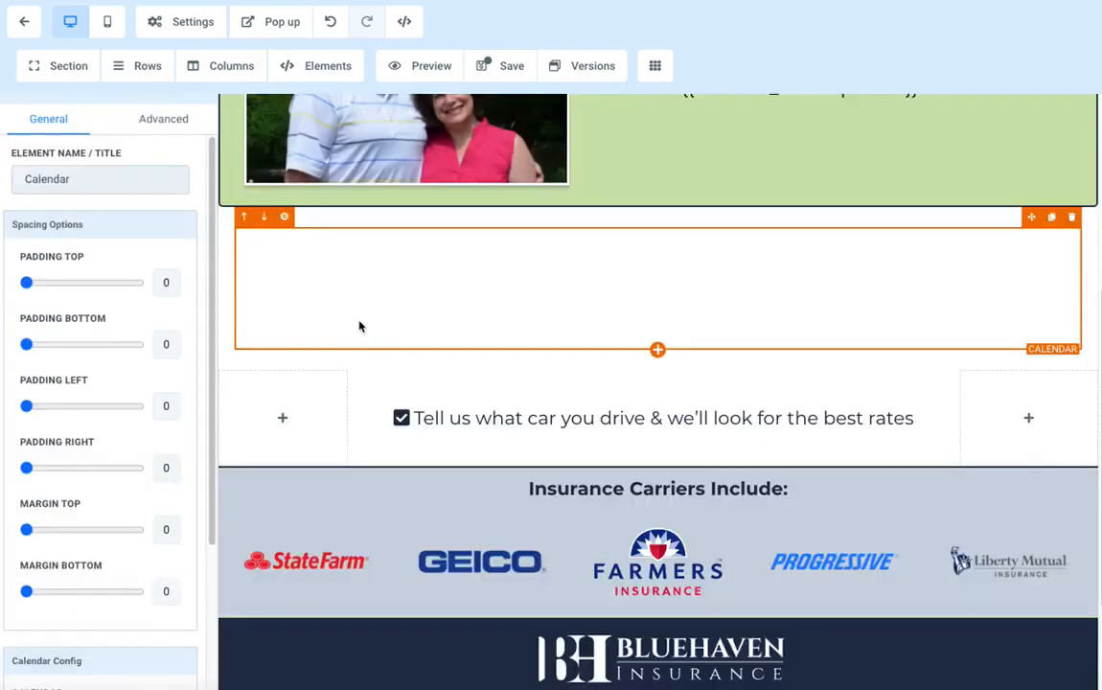